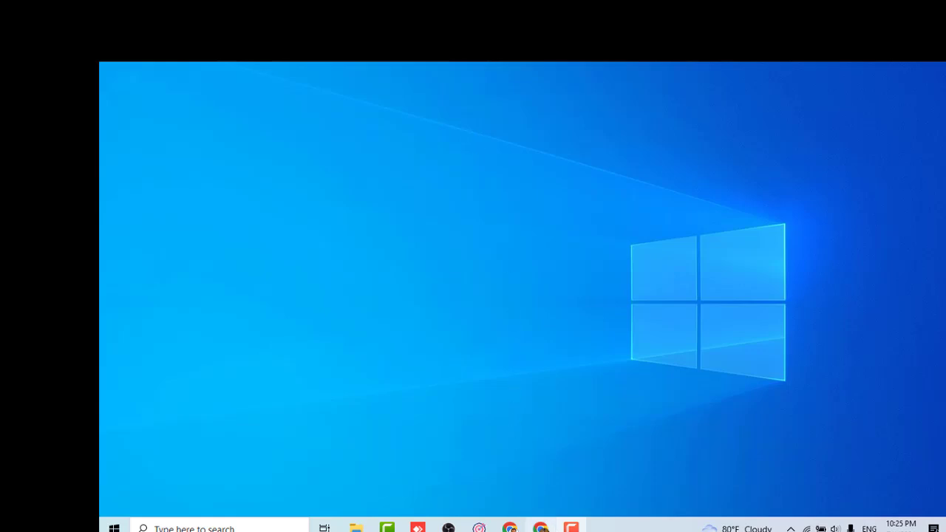
- Switch to Chrome and open the Guru account's dashboard to look it over
click(540, 528)
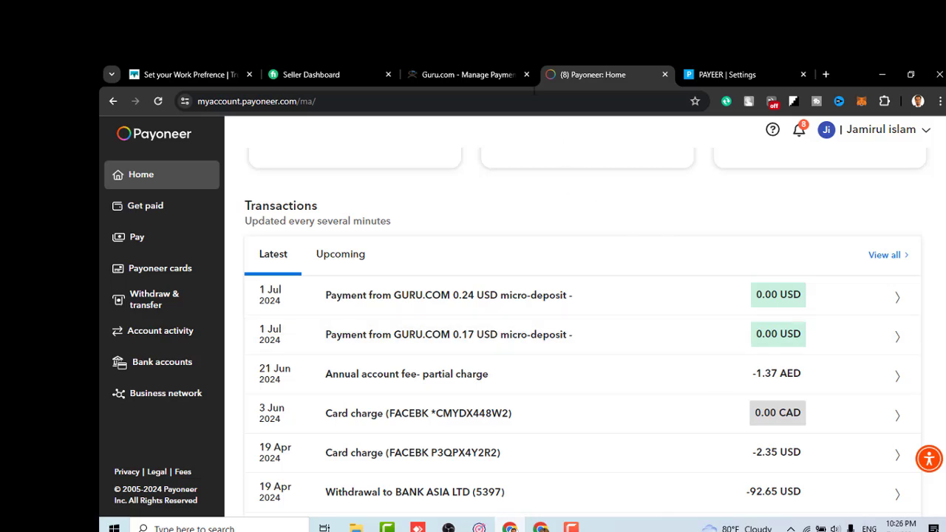
click(505, 73)
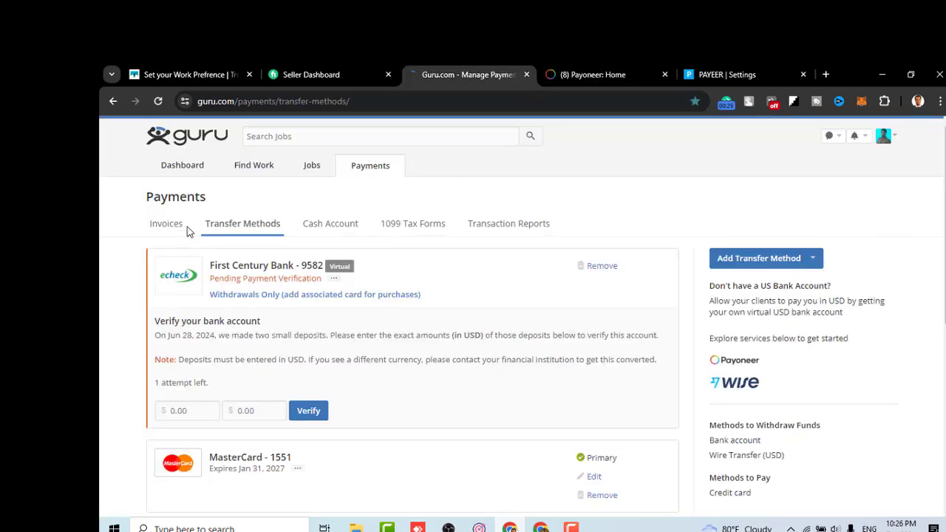
click(191, 179)
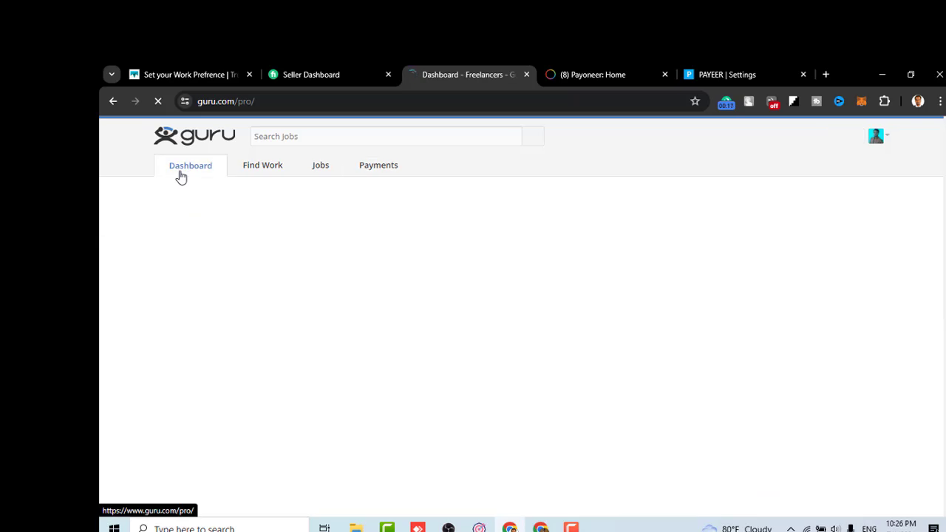
scroll(334, 348, down, 4)
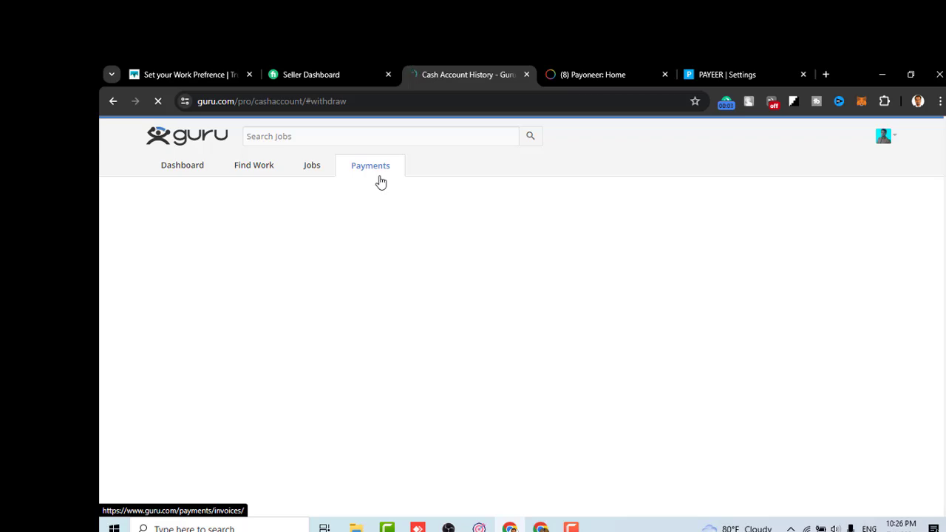
- Reopen the Withdraw Funds dialog for the Guru cash account and go from it to adding a transfer method
click(570, 528)
click(889, 479)
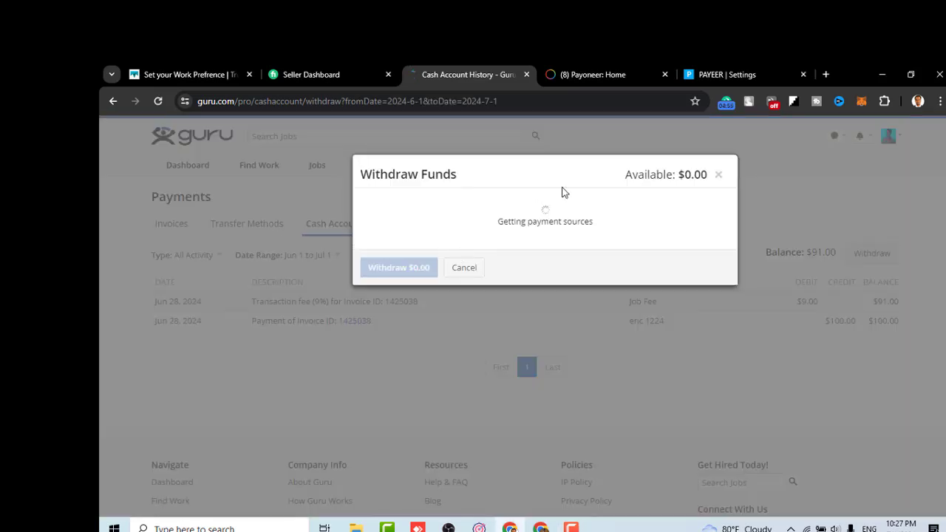
click(719, 176)
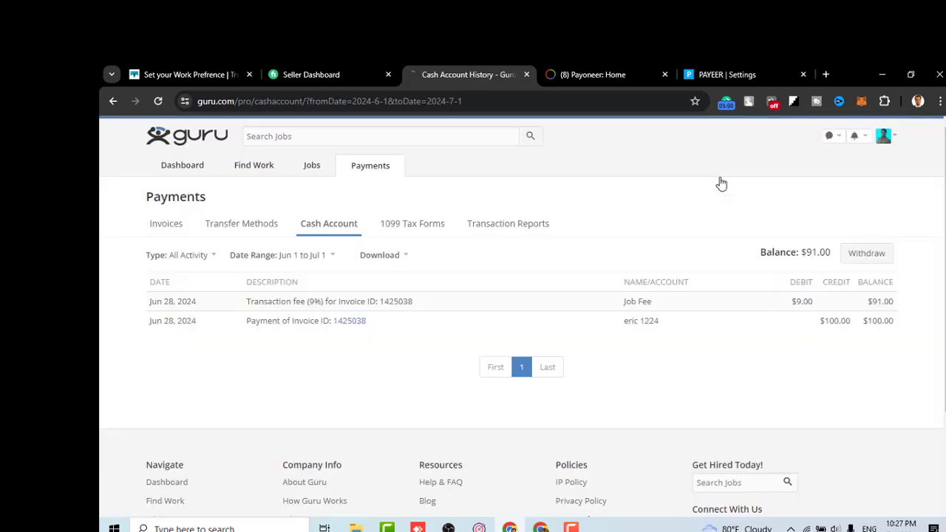
click(867, 254)
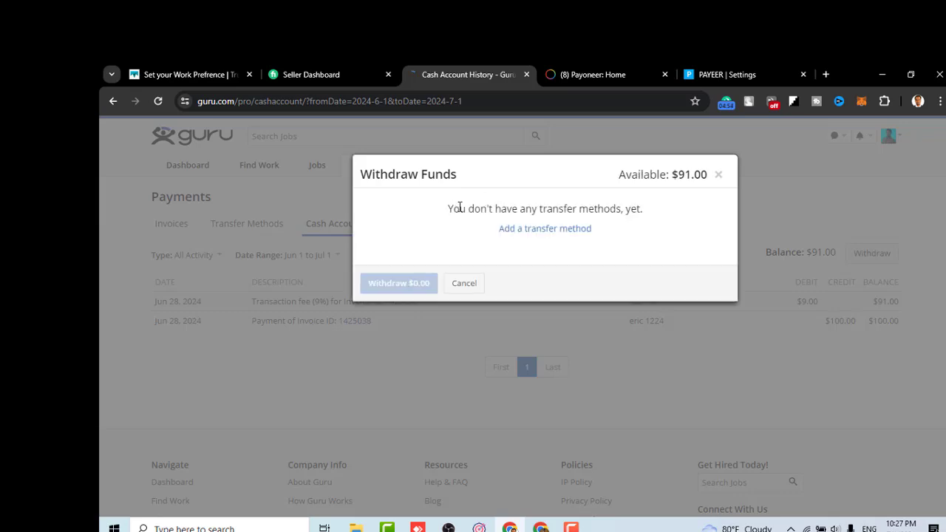
click(527, 231)
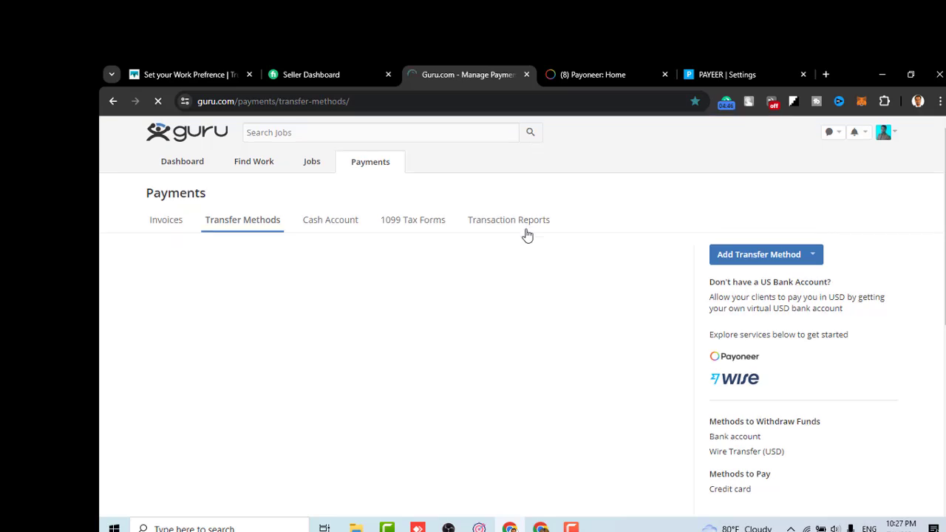
- Review the saved transfer methods, the bank account verification section and the supported withdrawal services on Guru's Transfer Methods page
scroll(527, 235, down, 1)
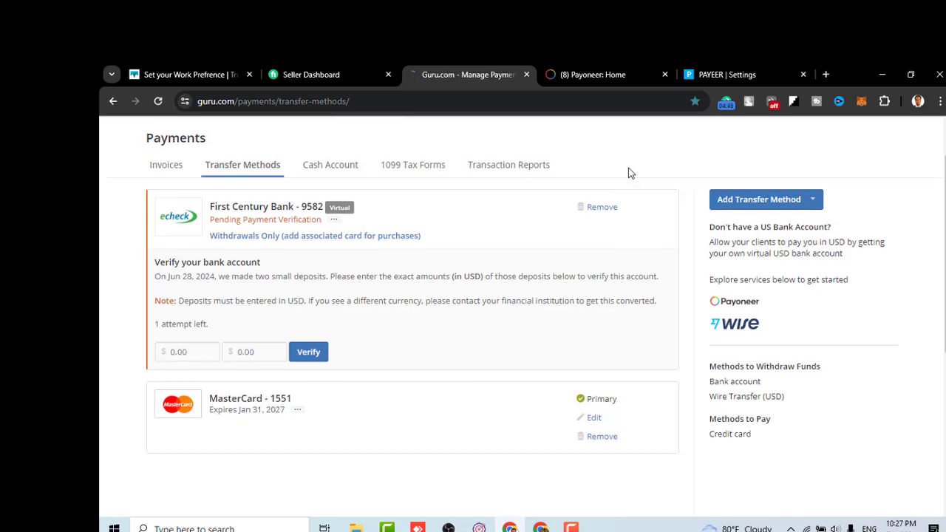
scroll(628, 173, up, 1)
scroll(628, 173, down, 3)
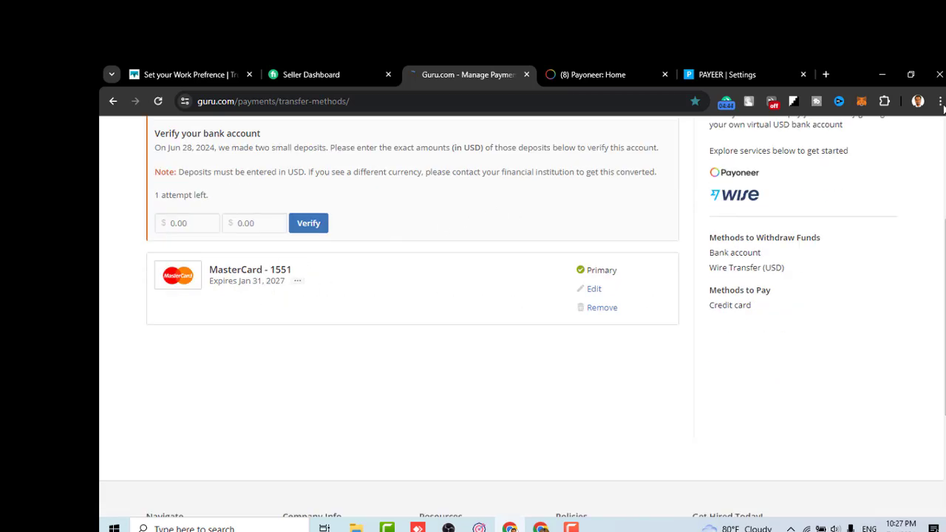
scroll(788, 232, up, 2)
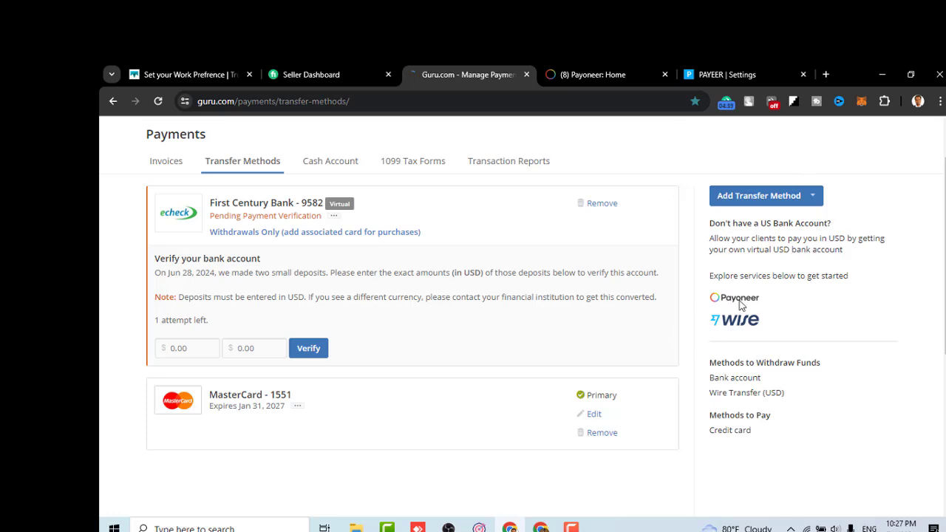
scroll(740, 306, down, 1)
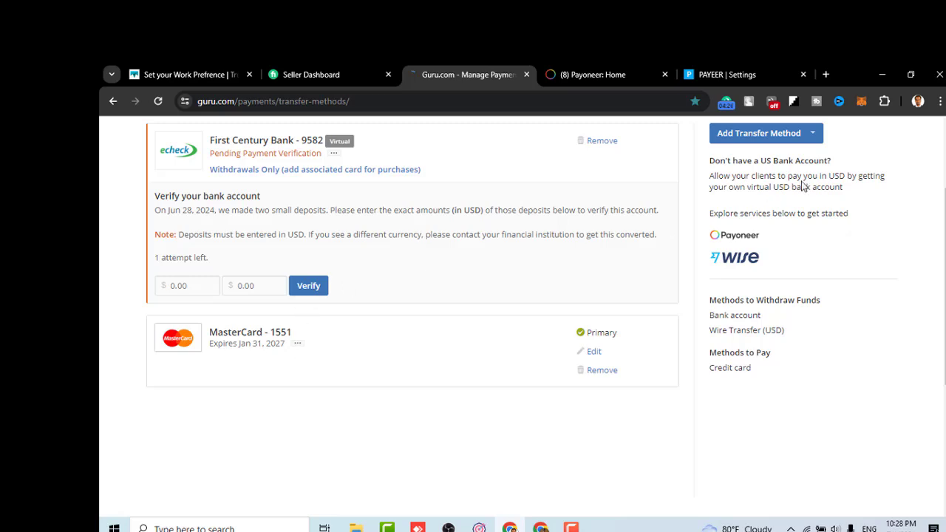
scroll(795, 194, up, 2)
scroll(319, 234, down, 1)
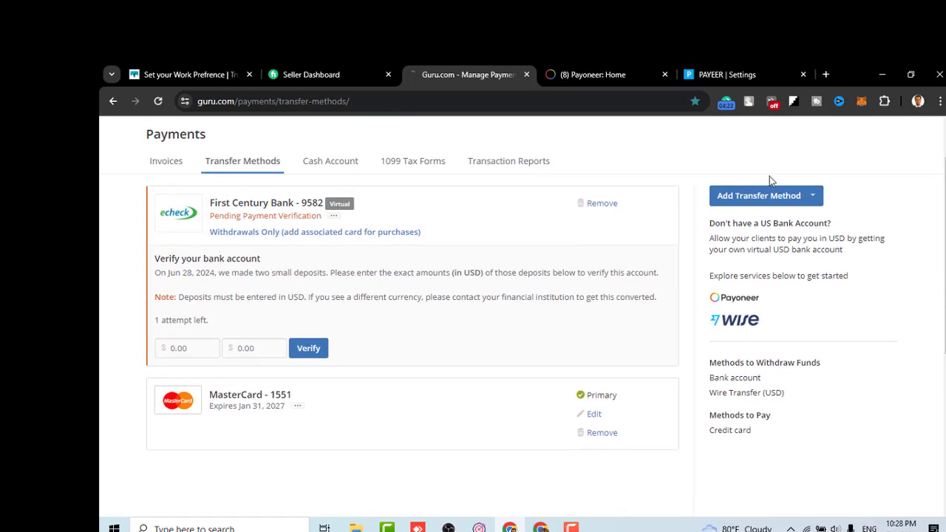
- Check the criteria for adding a wire transfer account and close the dialog
click(768, 201)
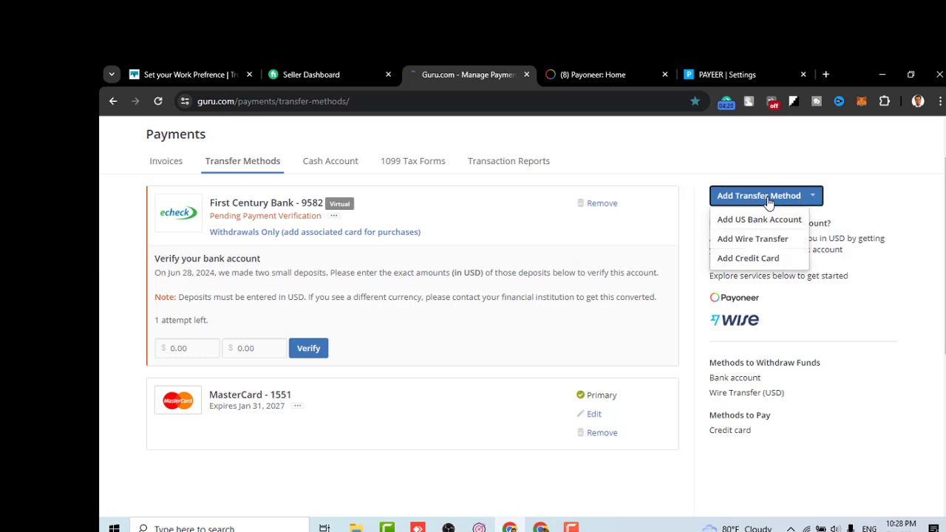
click(774, 245)
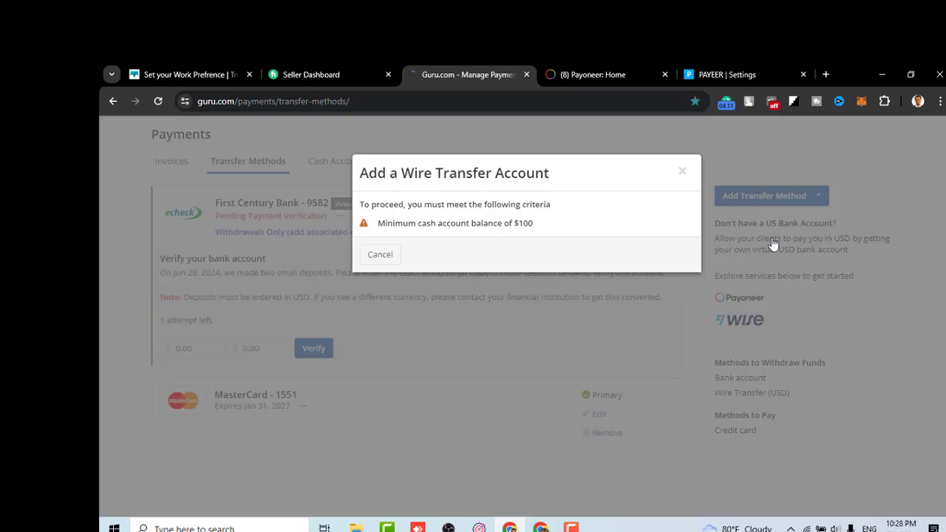
click(685, 174)
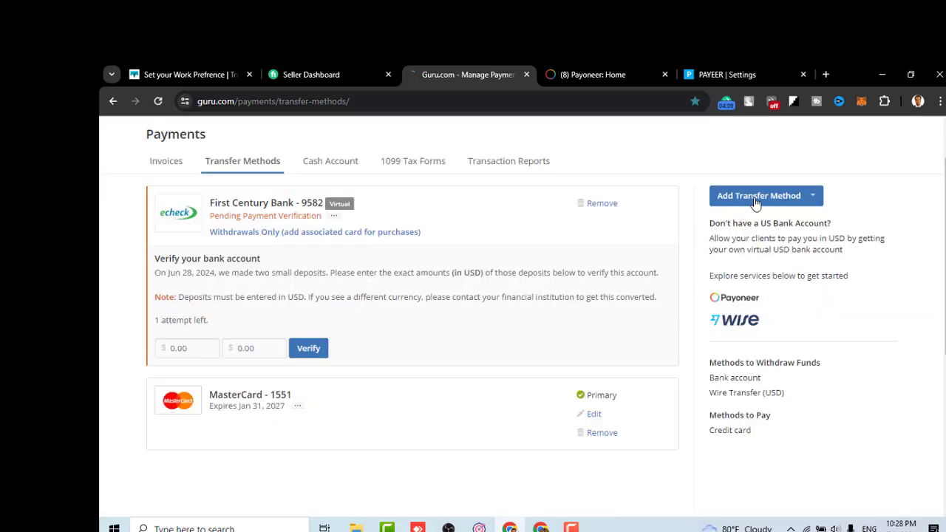
- Open the form for adding a US bank account as a transfer method and look through its fields
click(755, 198)
click(746, 226)
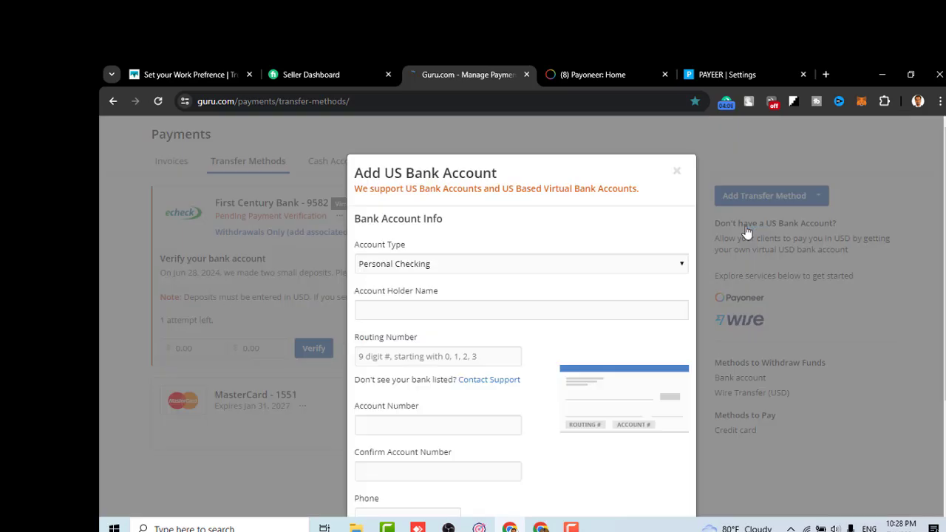
scroll(614, 276, down, 2)
scroll(614, 276, up, 2)
- Switch to Payoneer, look at Account activity and open the Bank accounts page
click(599, 74)
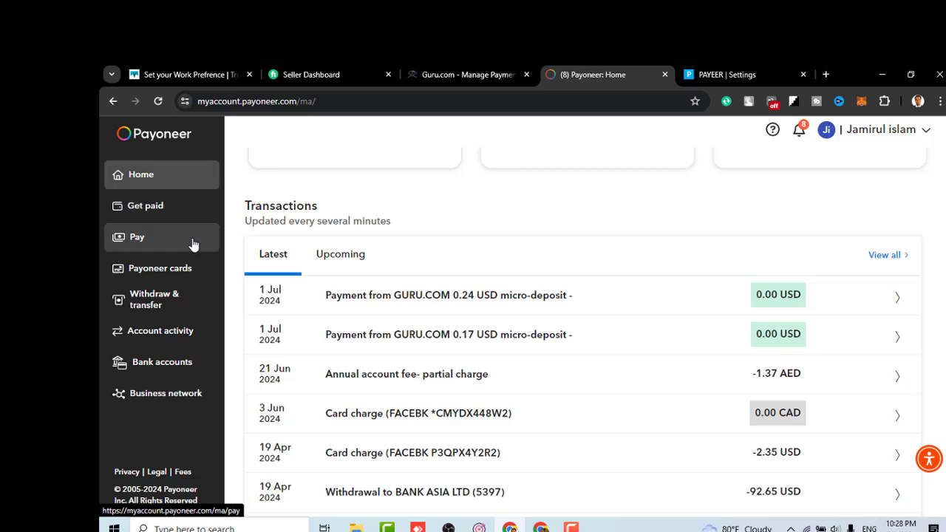
click(159, 331)
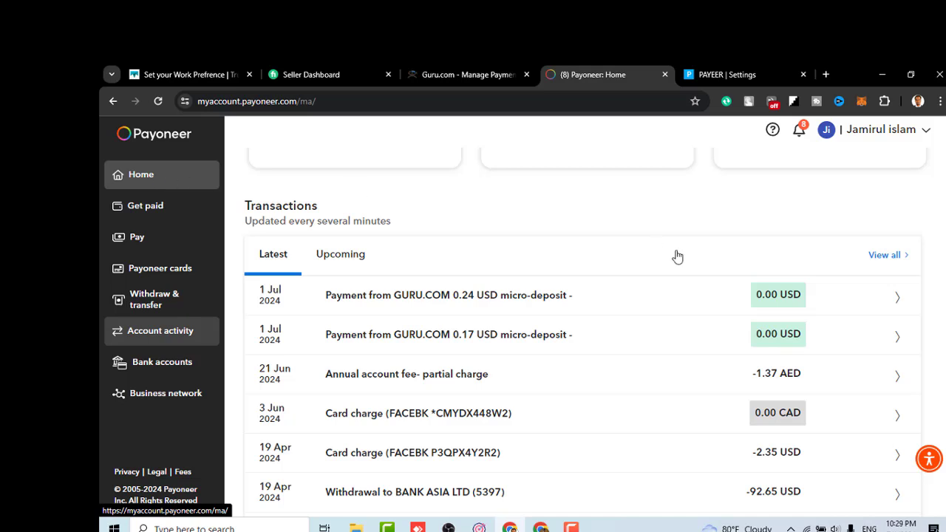
click(570, 528)
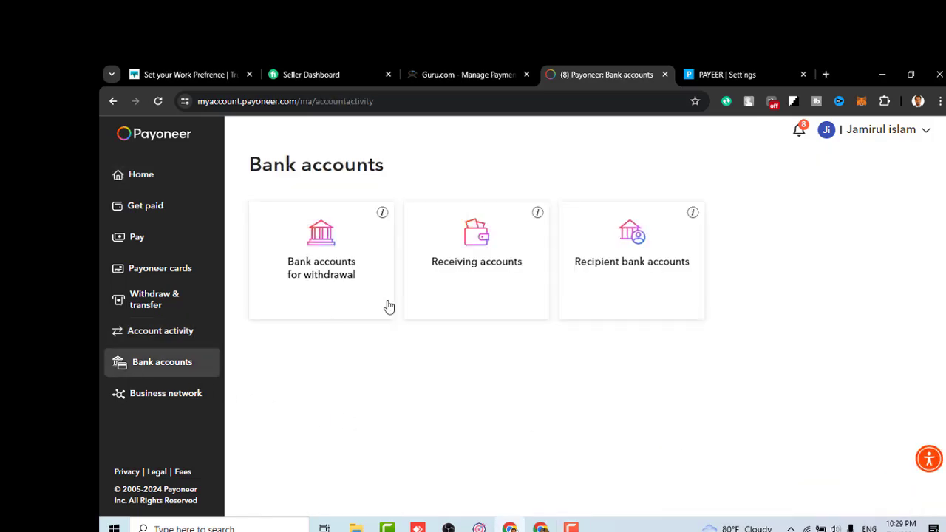
drag(484, 264, 256, 369)
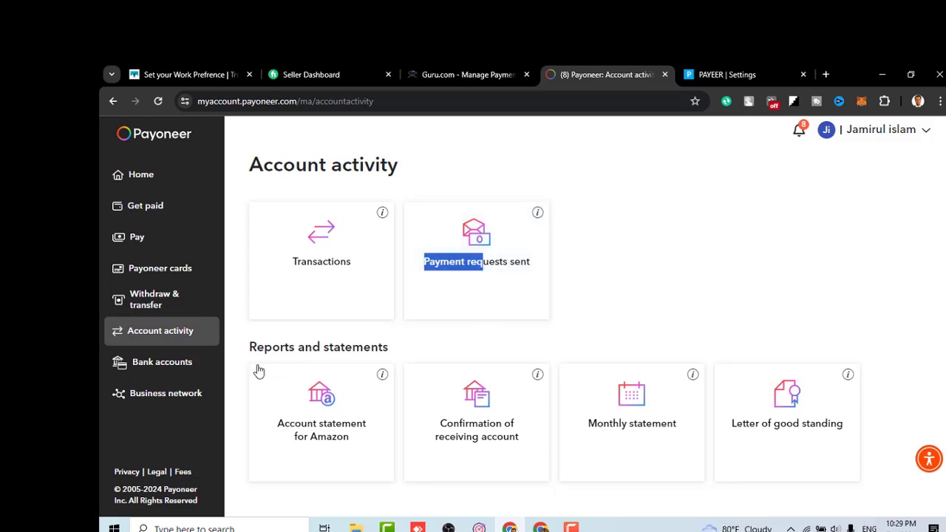
click(162, 370)
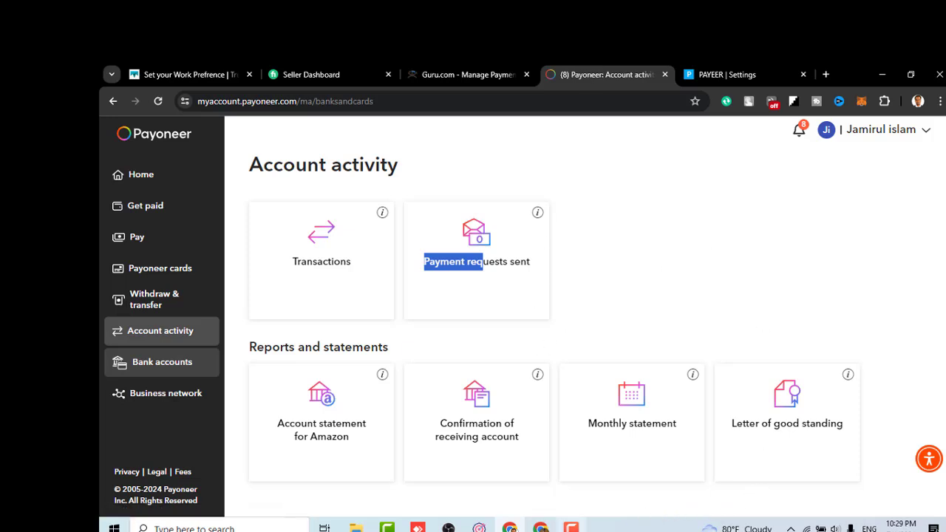
click(571, 528)
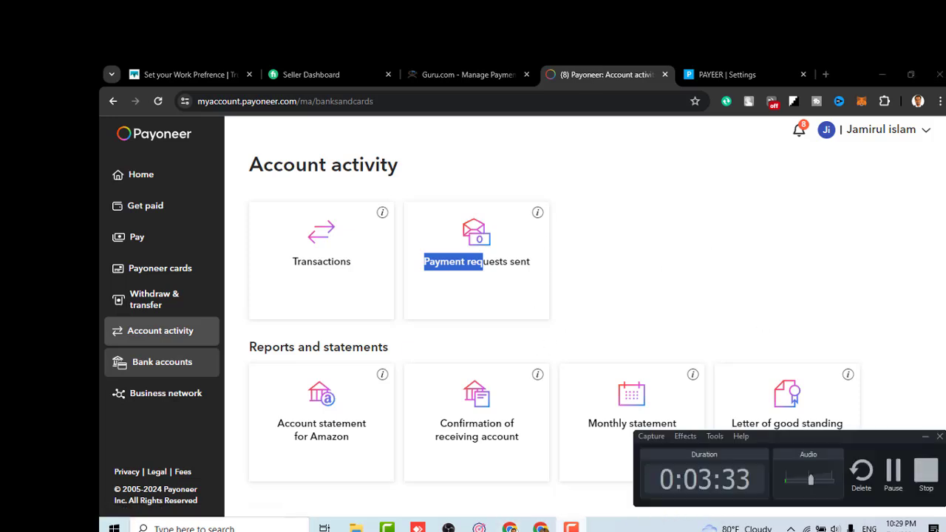
click(898, 477)
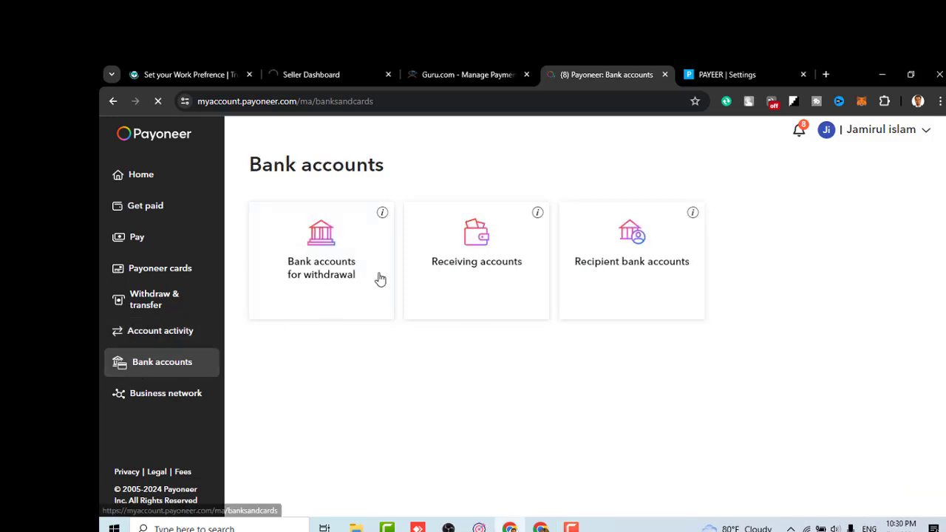
- Open Payoneer's receiving accounts, view the details of the USA (USD) account and close them
click(466, 273)
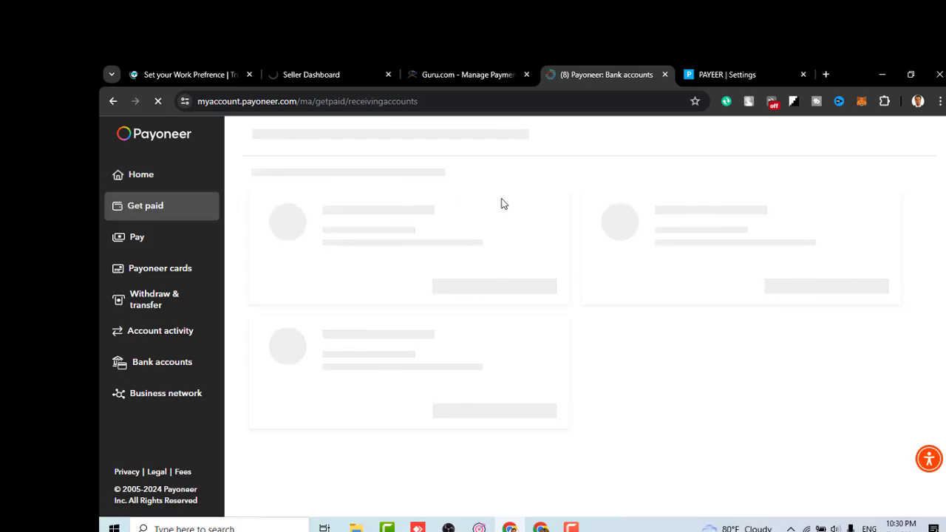
scroll(418, 306, down, 2)
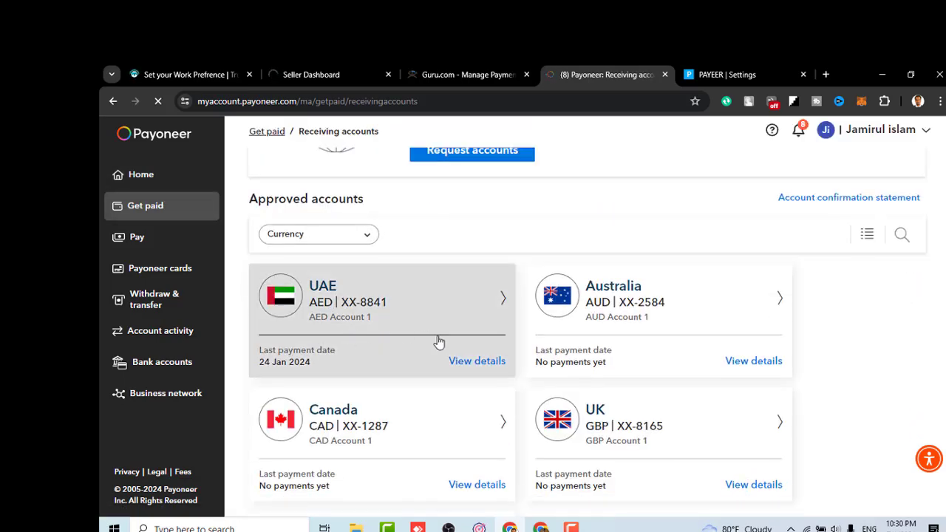
scroll(439, 342, down, 2)
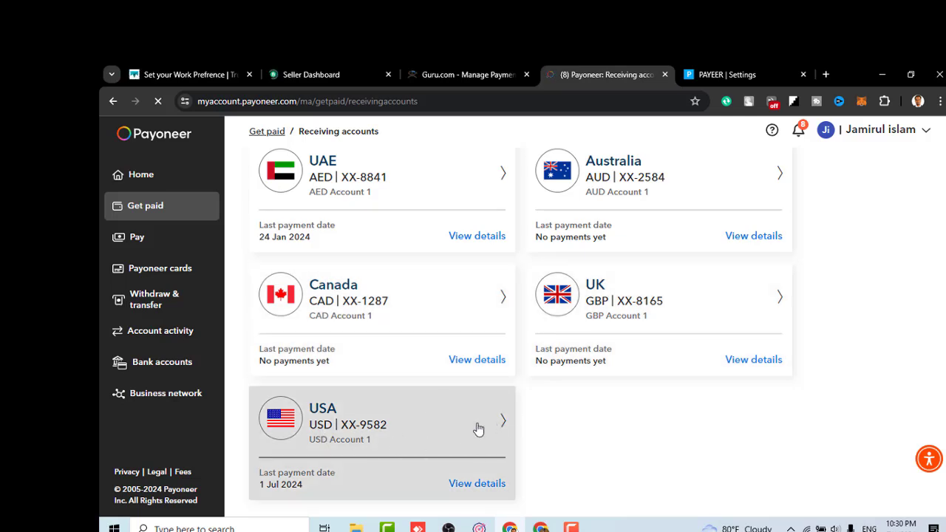
click(496, 417)
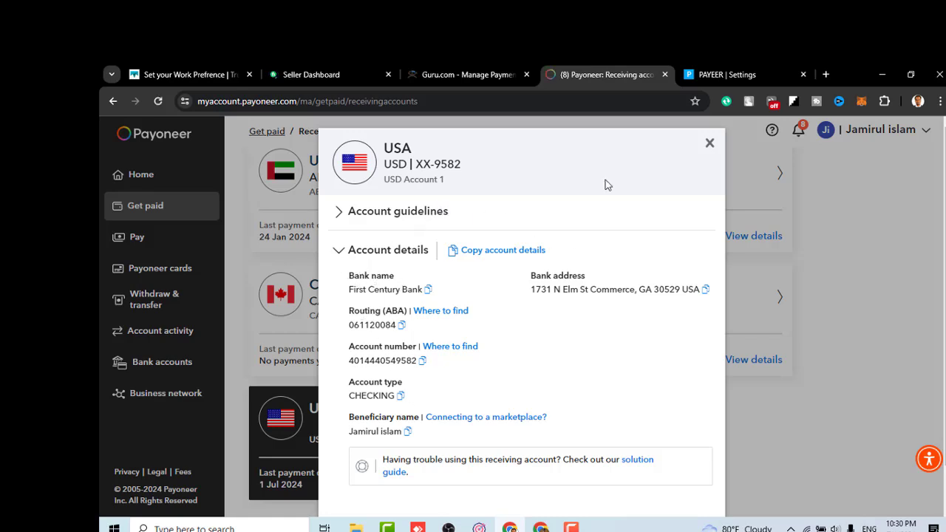
click(711, 145)
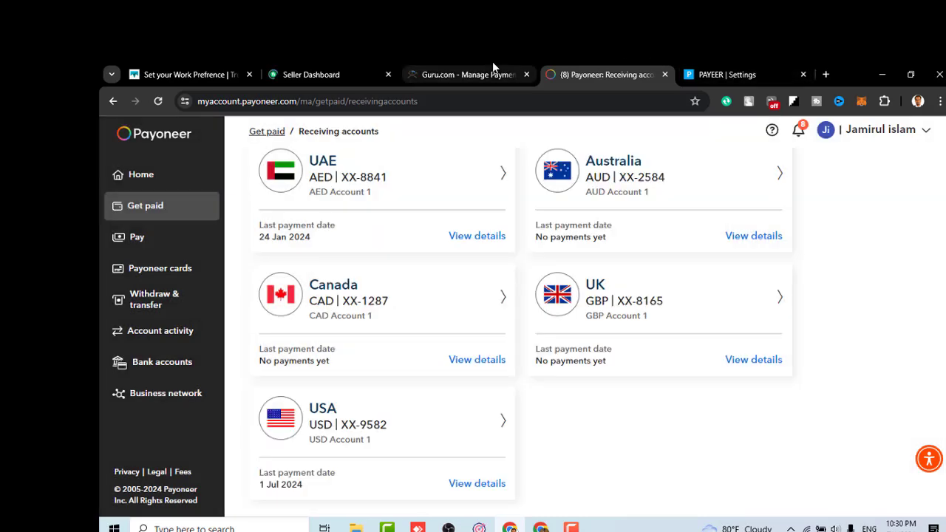
- Return to Guru, review the fields required in the Add US Bank Account form and close it without entering anything
click(467, 74)
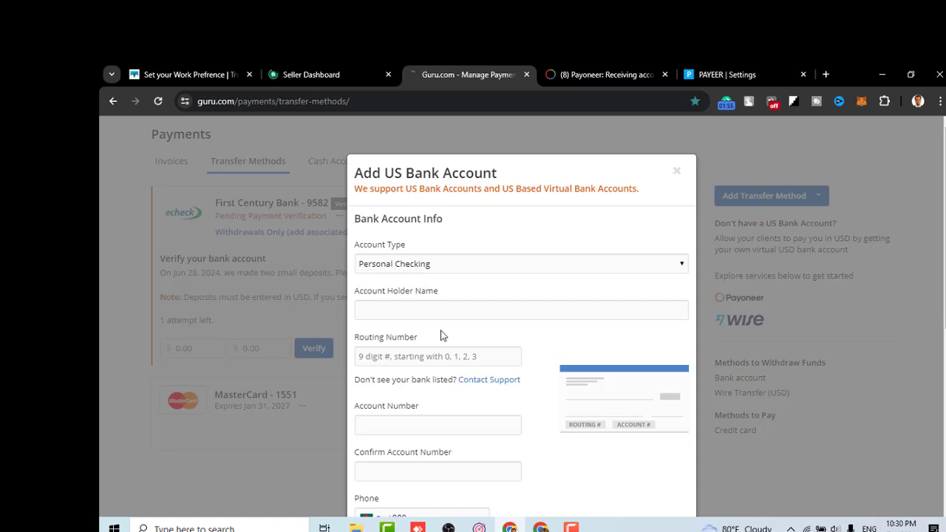
scroll(441, 336, down, 3)
scroll(640, 217, up, 3)
scroll(388, 460, down, 2)
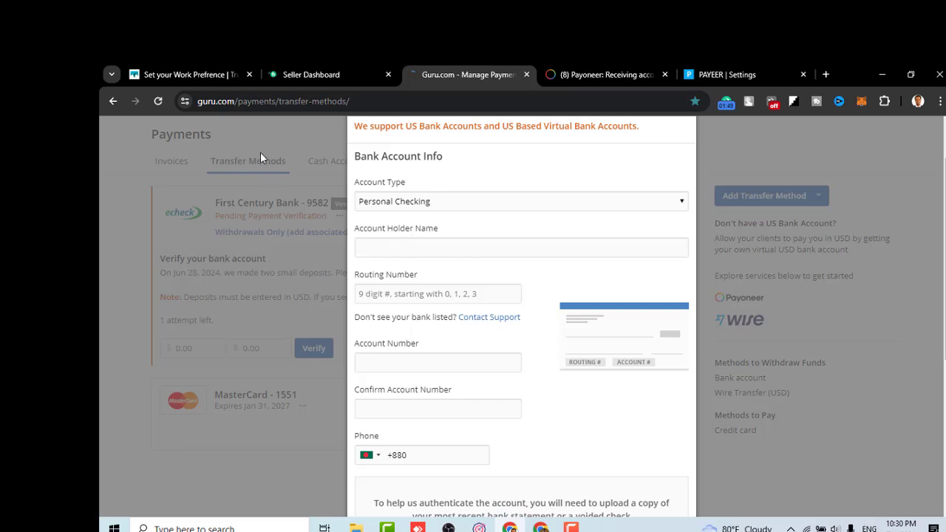
scroll(521, 232, up, 2)
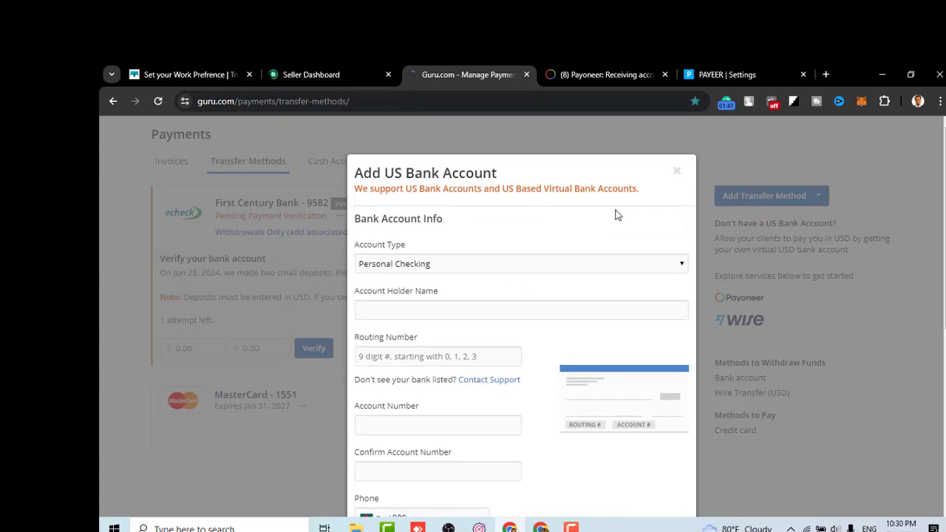
key(Escape)
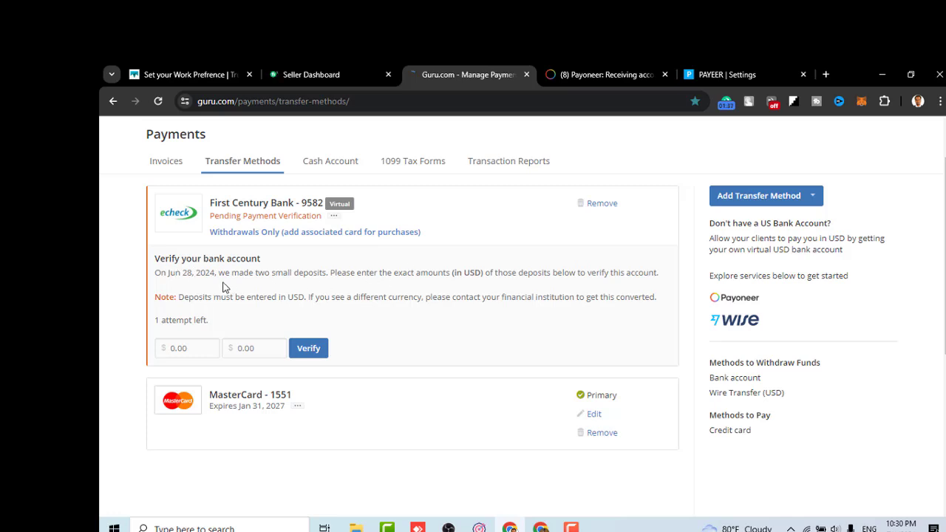
- Switch to Payoneer, open its Home page and look through the latest transactions for the GURU.COM micro-deposits
click(557, 78)
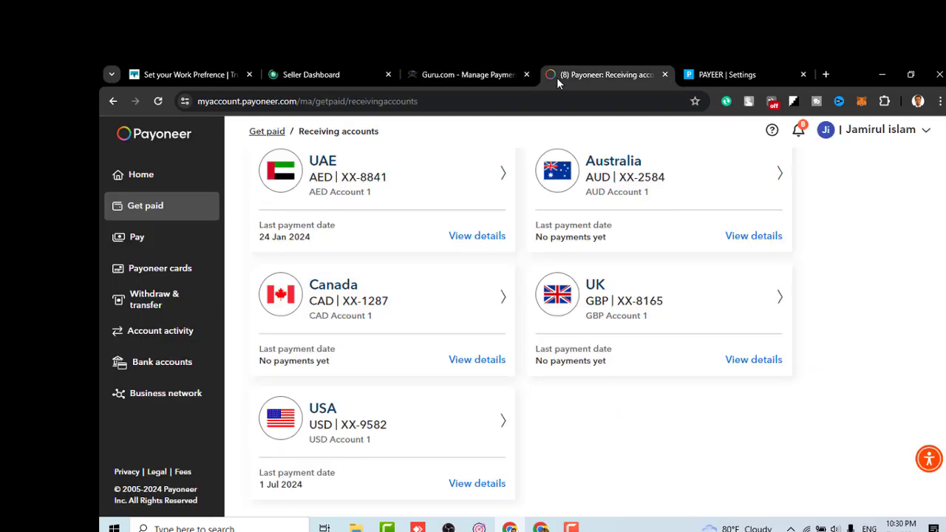
click(142, 181)
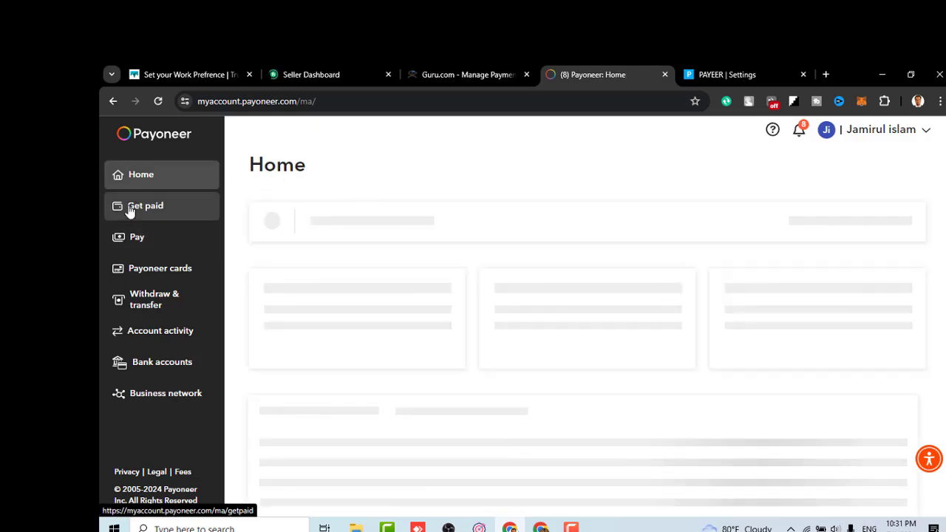
click(130, 211)
click(570, 528)
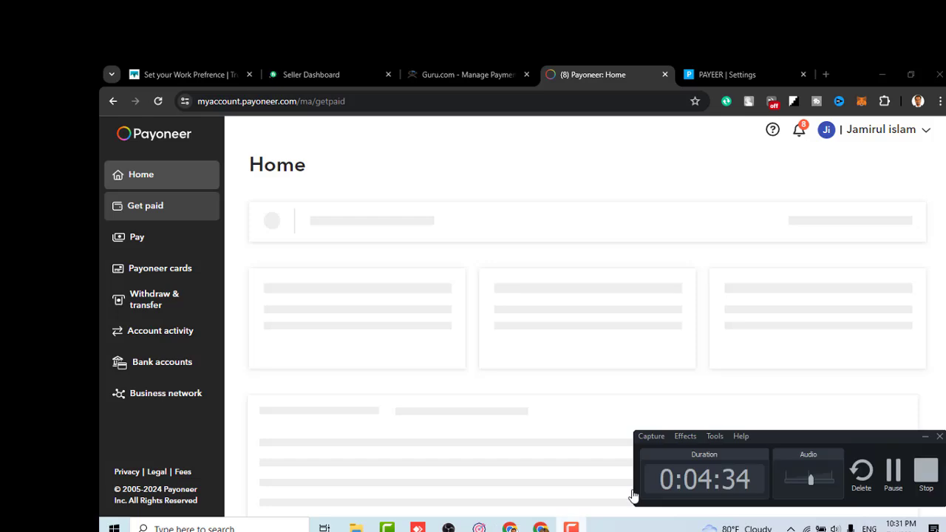
click(893, 479)
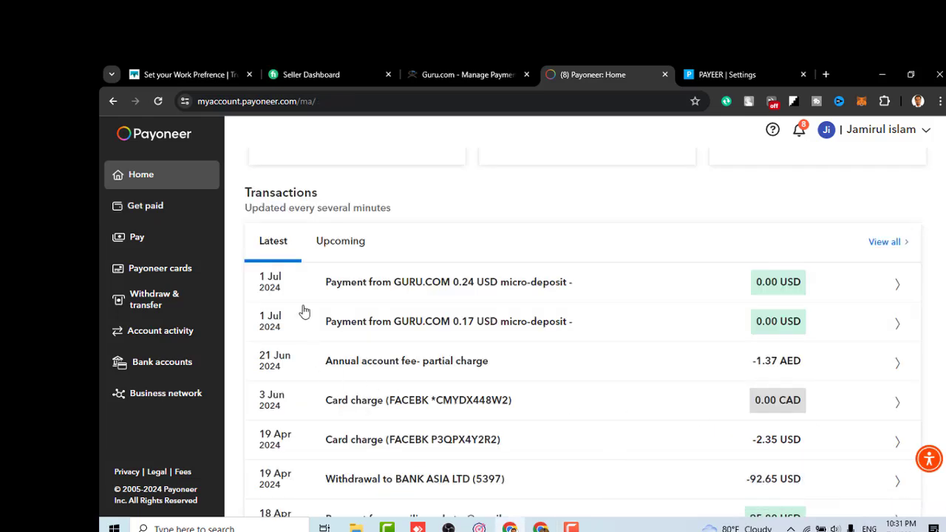
scroll(355, 290, up, 1)
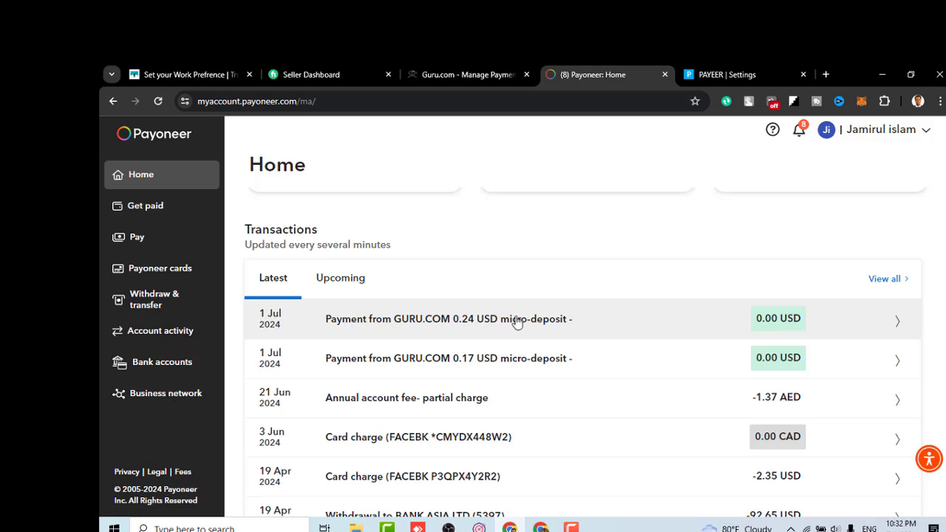
- Copy the 0.24 USD amount from the GURU.COM micro-deposit details and enter it as the first deposit amount on Guru
click(893, 319)
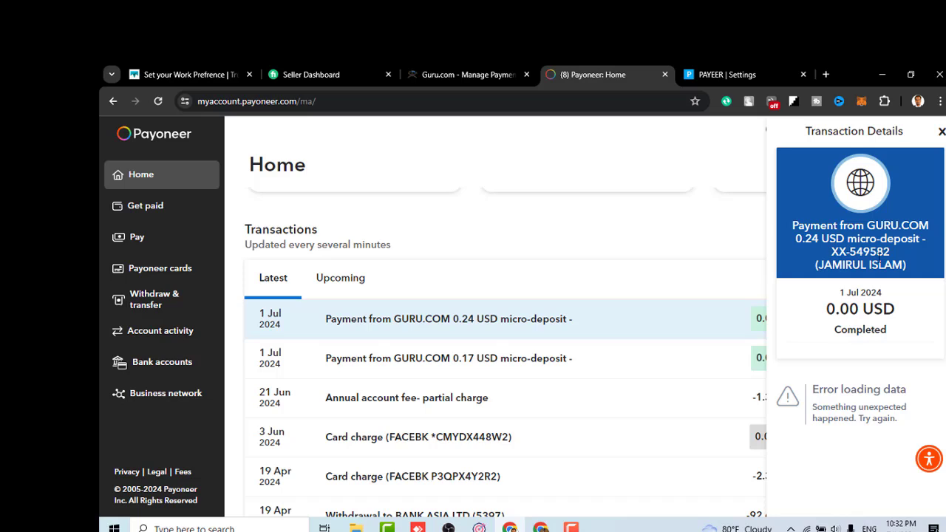
double_click(809, 242)
right_click(809, 244)
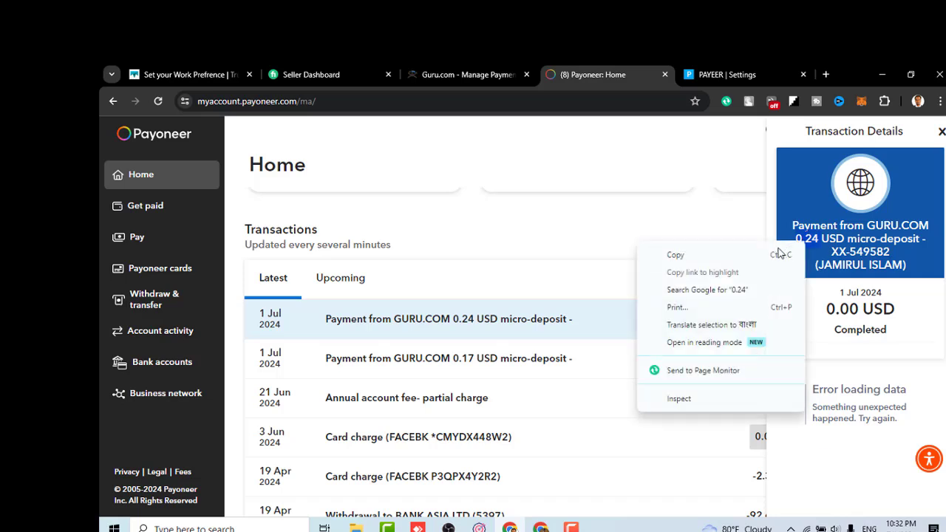
click(765, 252)
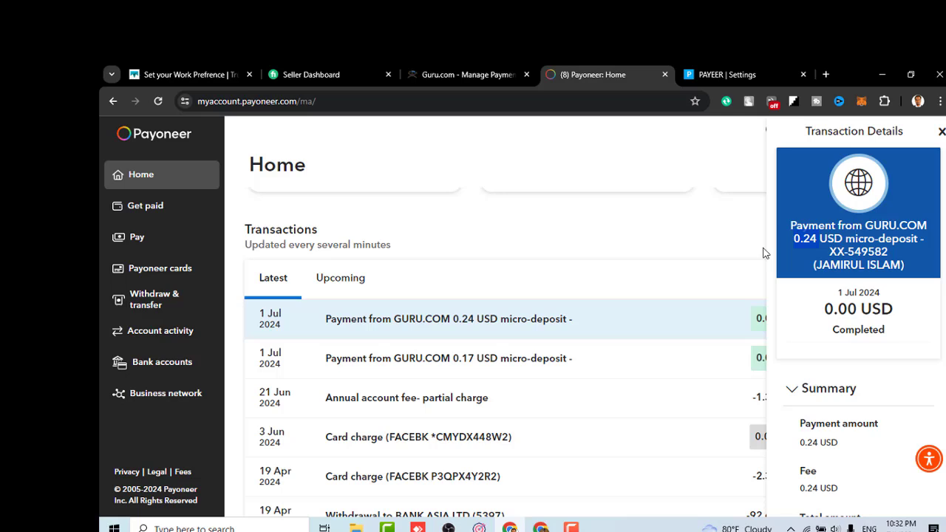
click(421, 72)
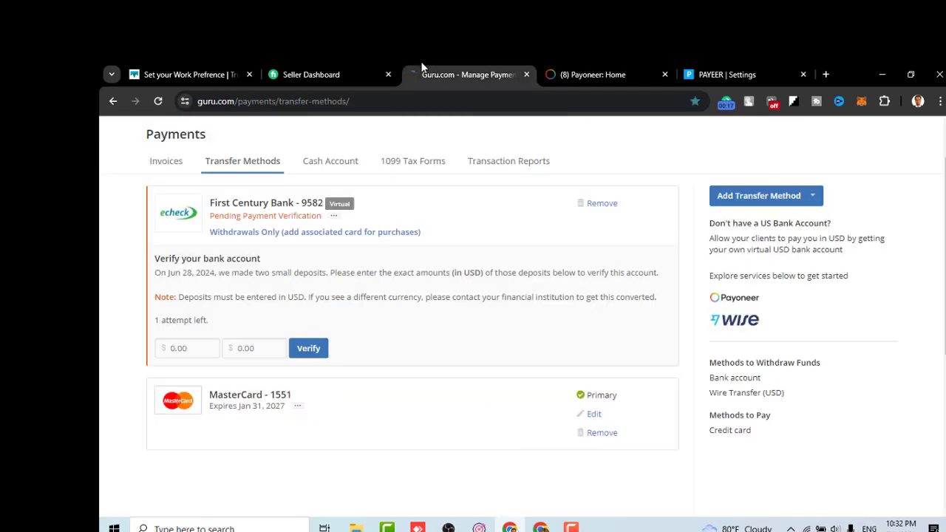
click(188, 348)
key(ctrl+v)
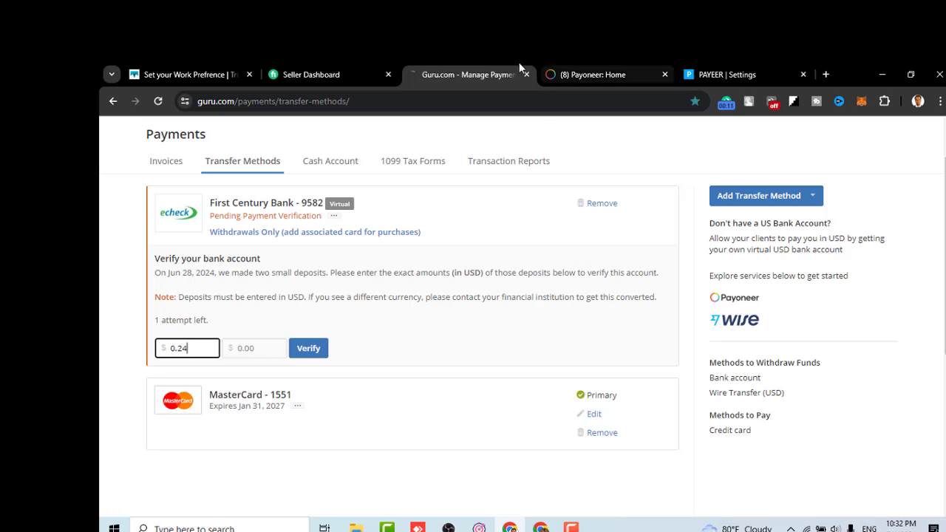
- Return to Payoneer, open the details of the other GURU.COM micro-deposit and copy its payment amount of 0.17
click(591, 67)
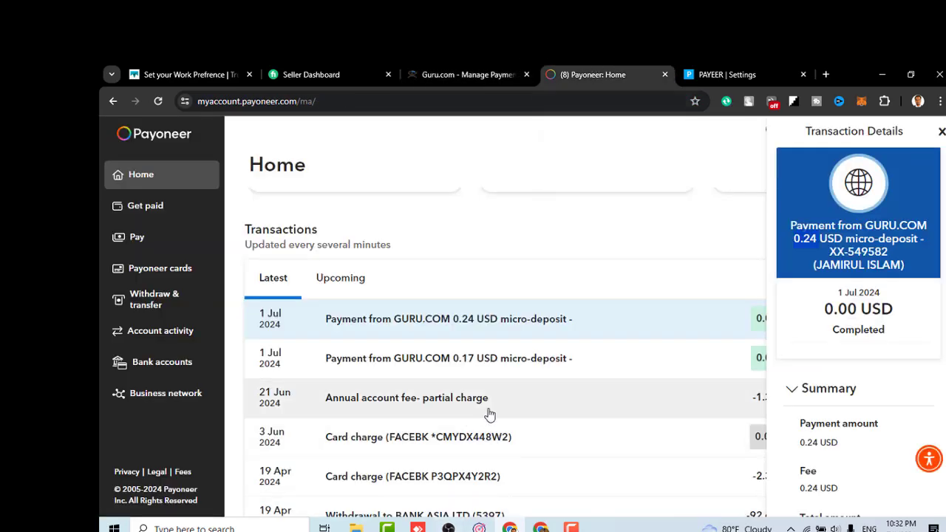
click(599, 367)
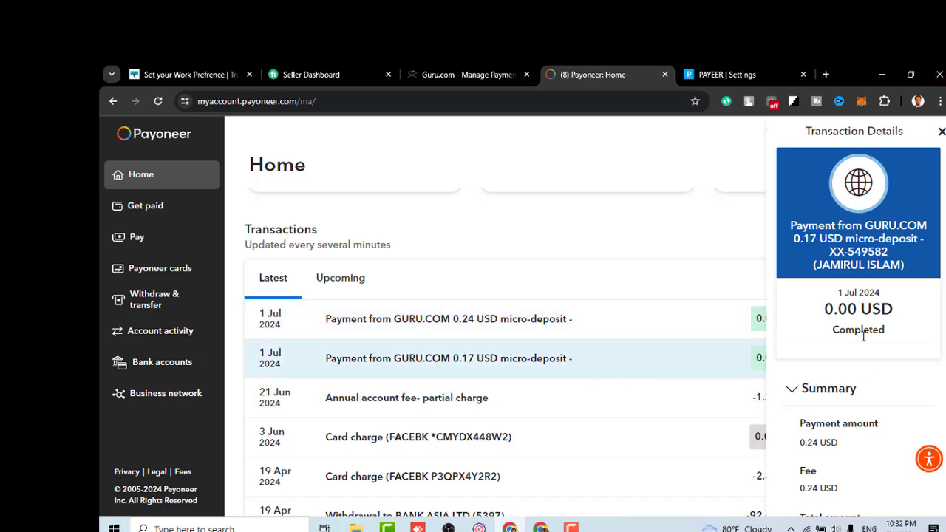
click(695, 374)
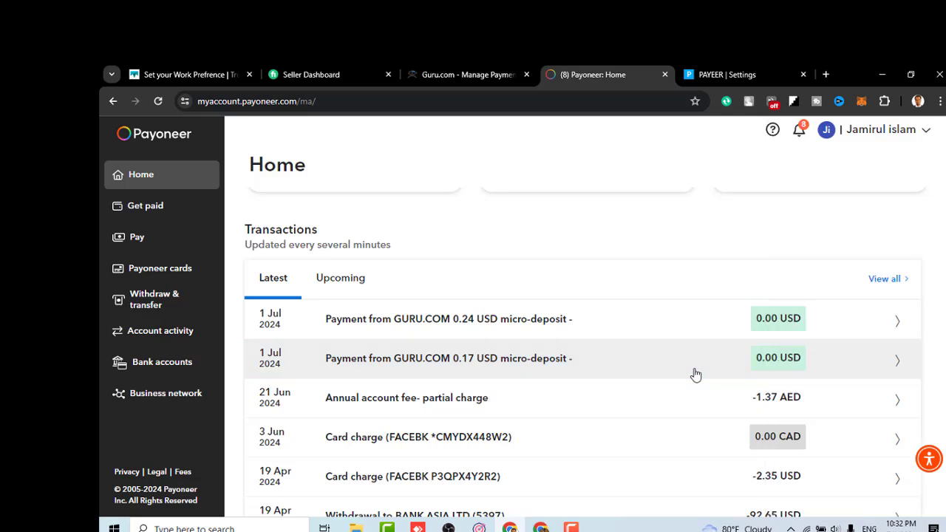
click(895, 358)
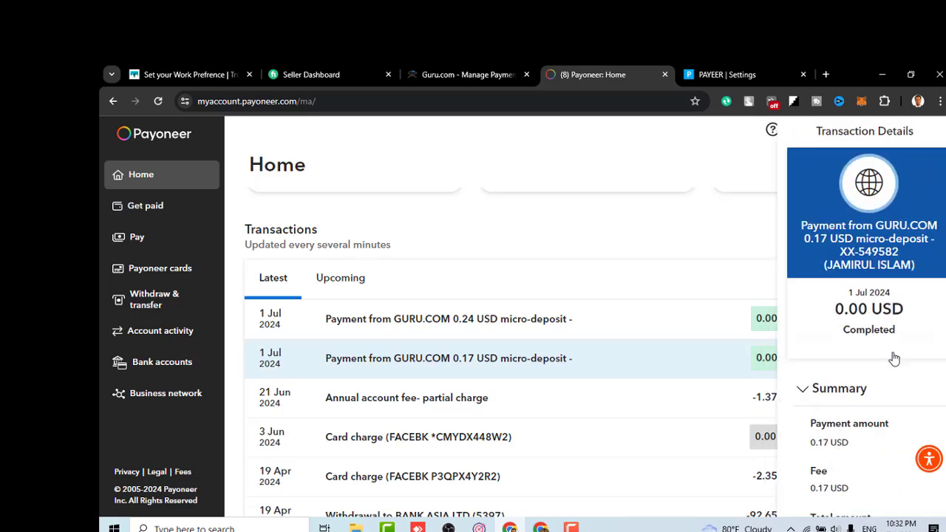
scroll(847, 345, down, 1)
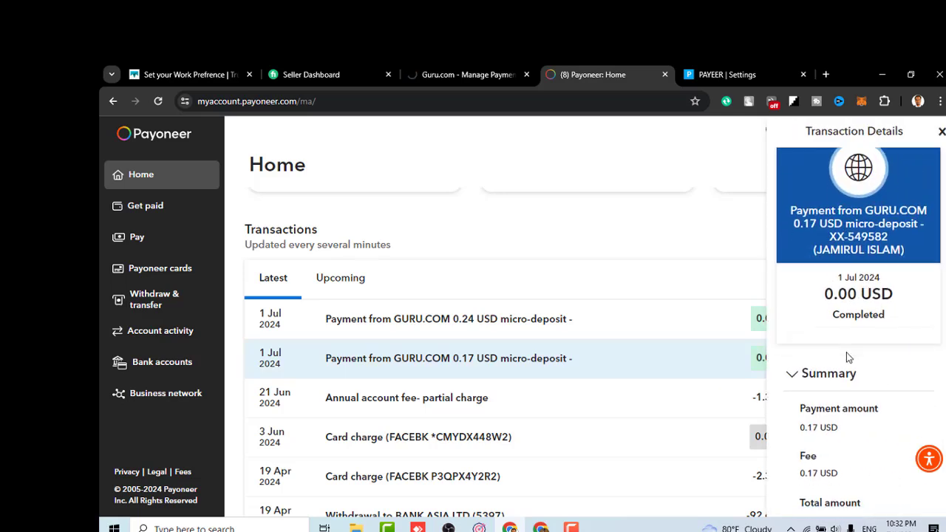
double_click(808, 380)
right_click(808, 380)
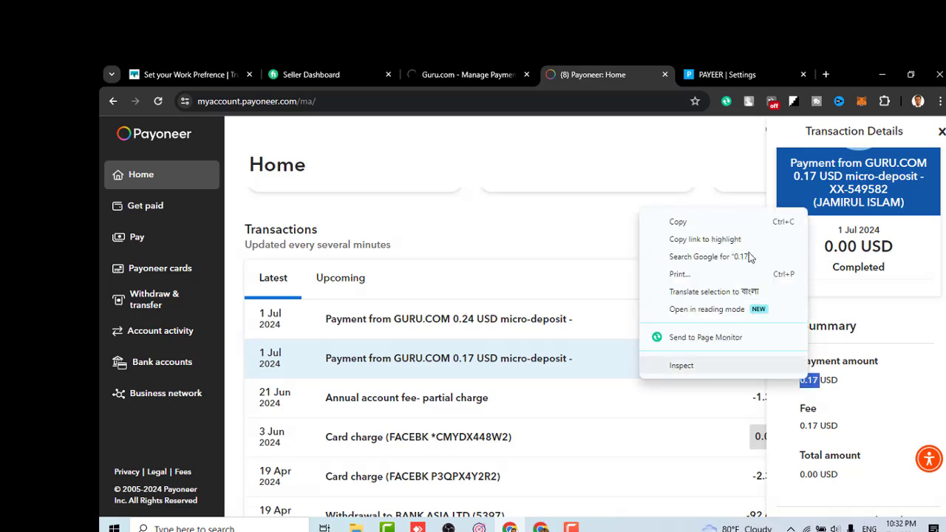
click(705, 224)
- On Guru, enter 0.17 as the second deposit amount and submit the First Century Bank account for verification
click(523, 66)
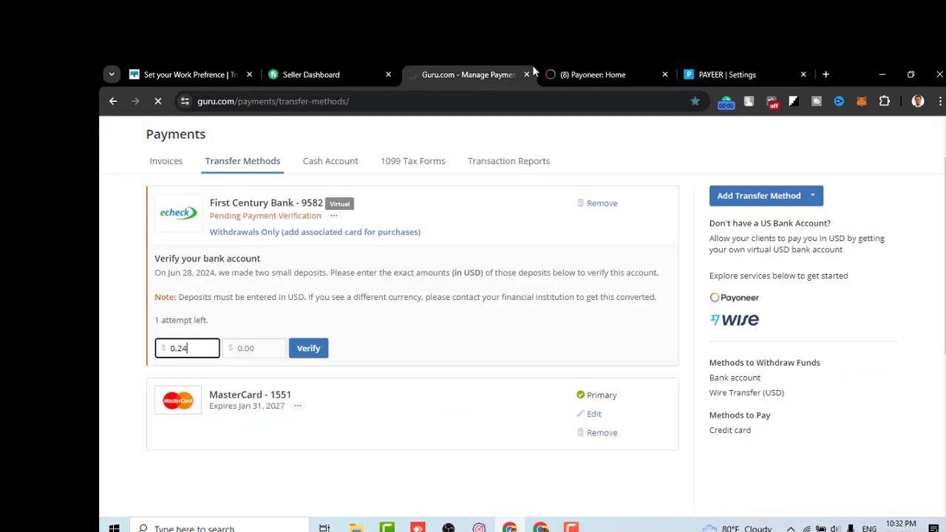
click(246, 347)
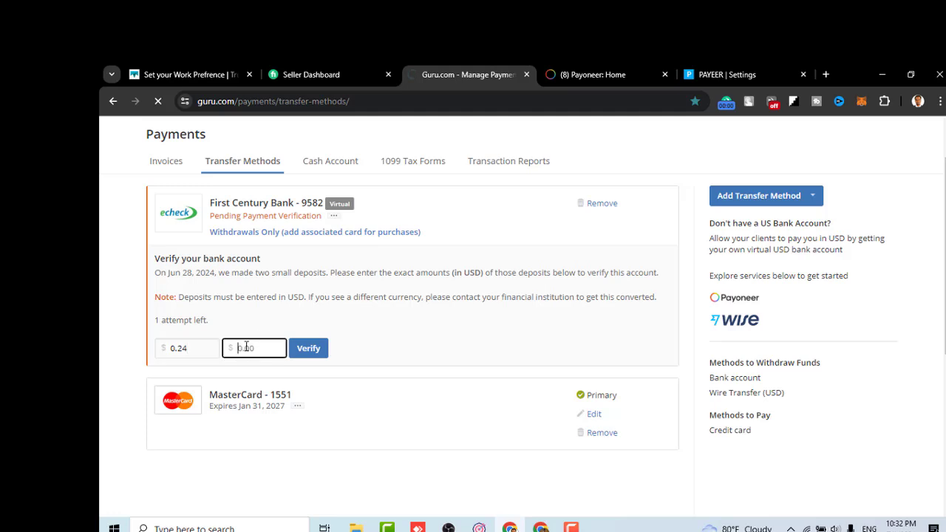
click(311, 351)
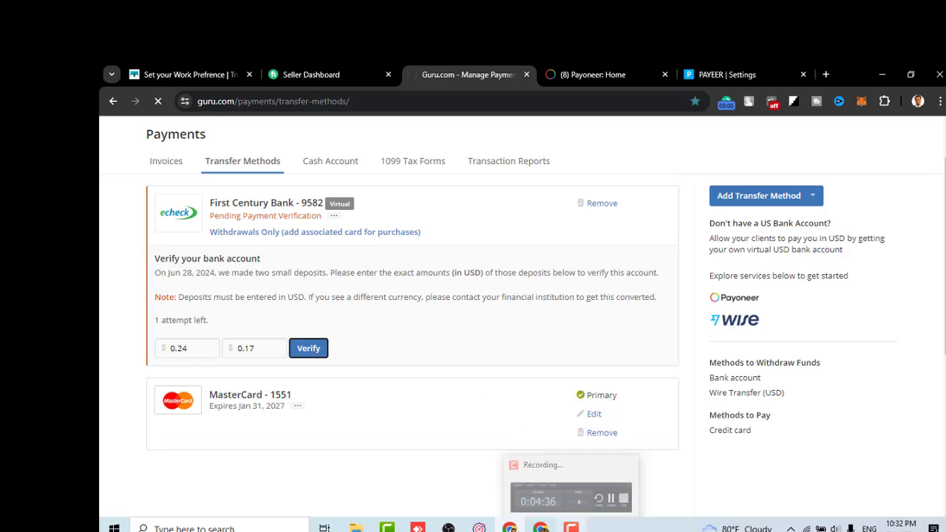
click(571, 526)
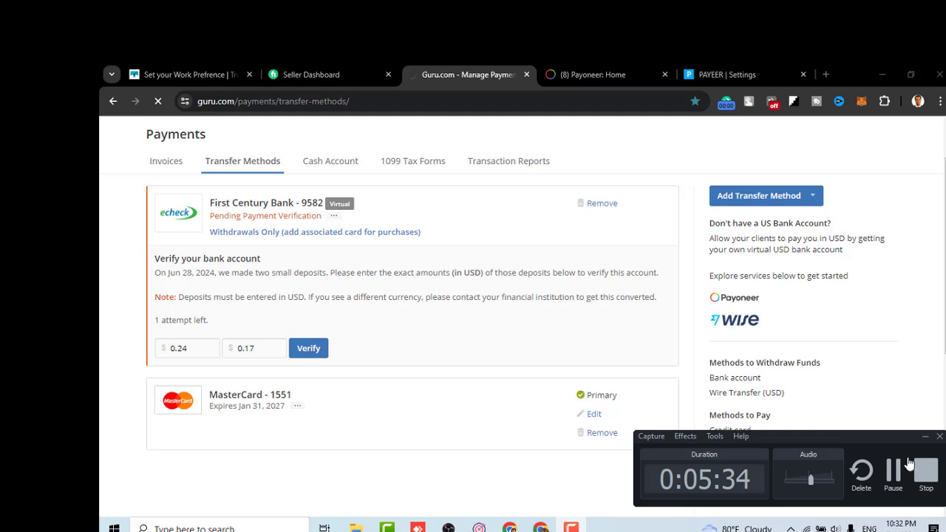
click(896, 469)
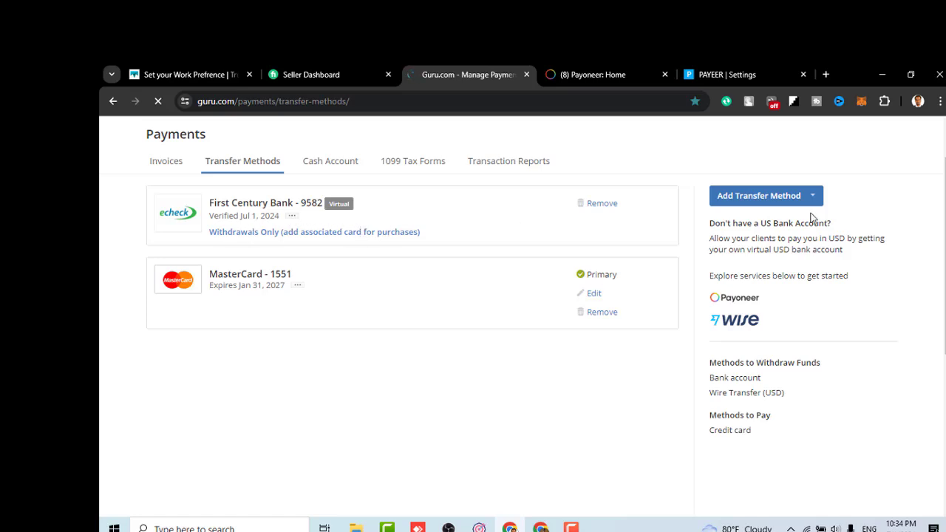
- Check the First Century Bank entry in Guru's transfer methods, glance at Payoneer and return to Guru
scroll(289, 234, down, 1)
scroll(289, 234, up, 2)
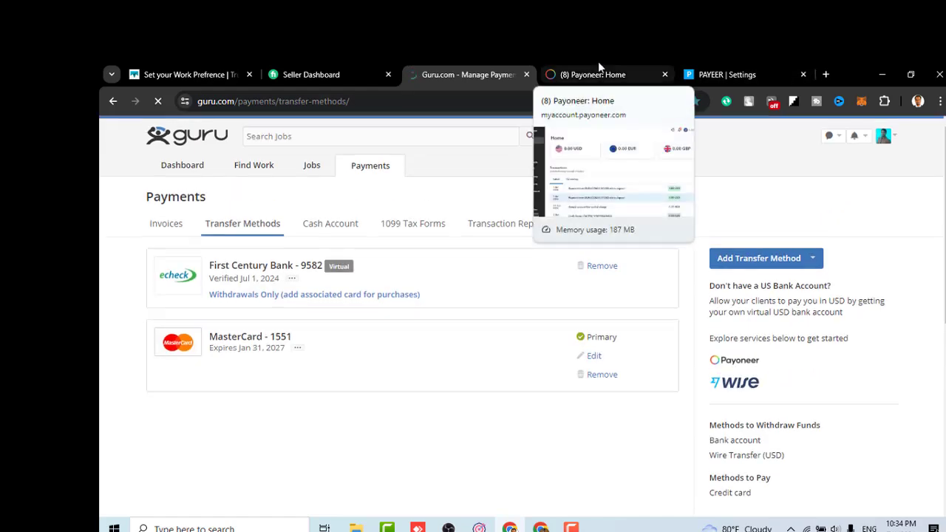
click(598, 63)
click(473, 64)
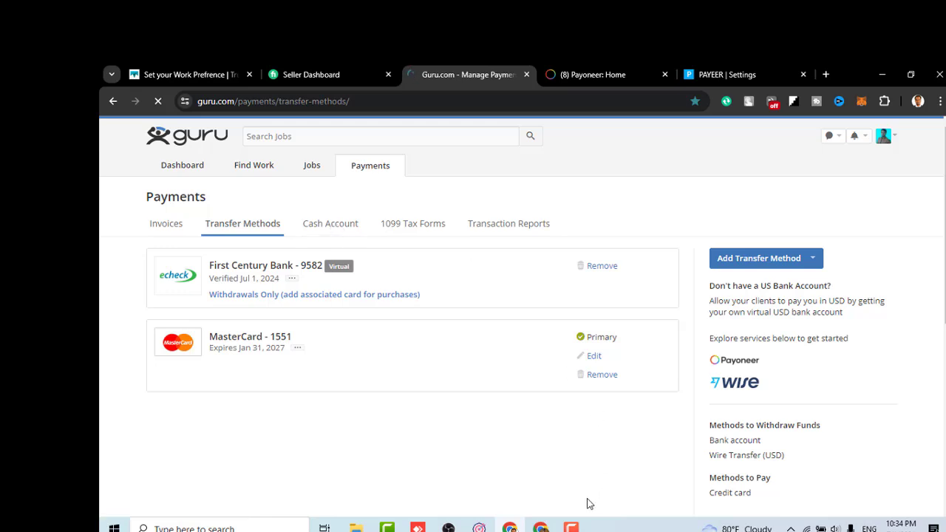
click(571, 529)
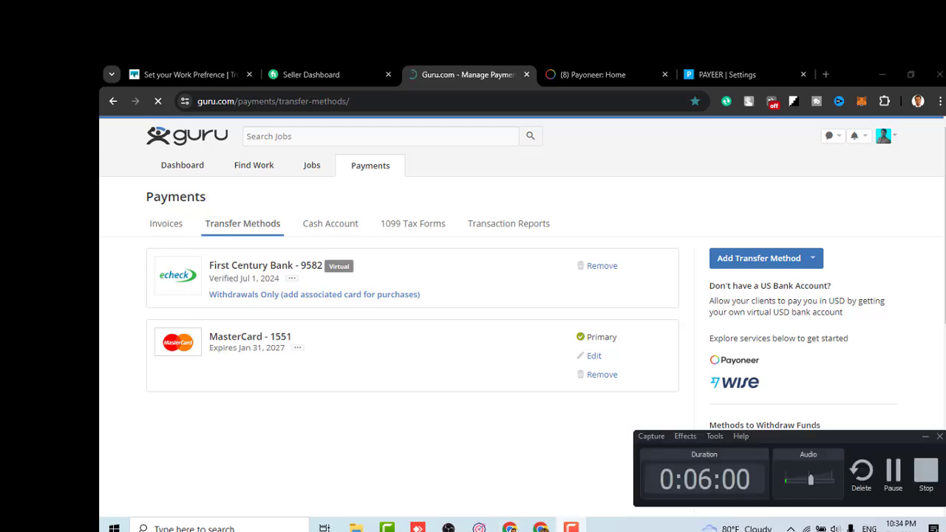
click(893, 470)
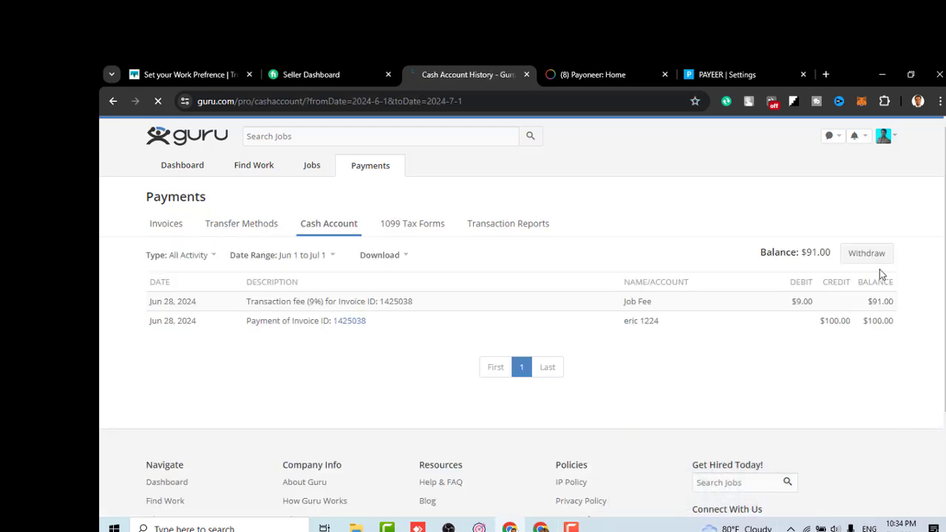
- Withdraw $91 from the Guru cash account to the E-Check First Century Bank method and confirm the withdrawal
click(865, 253)
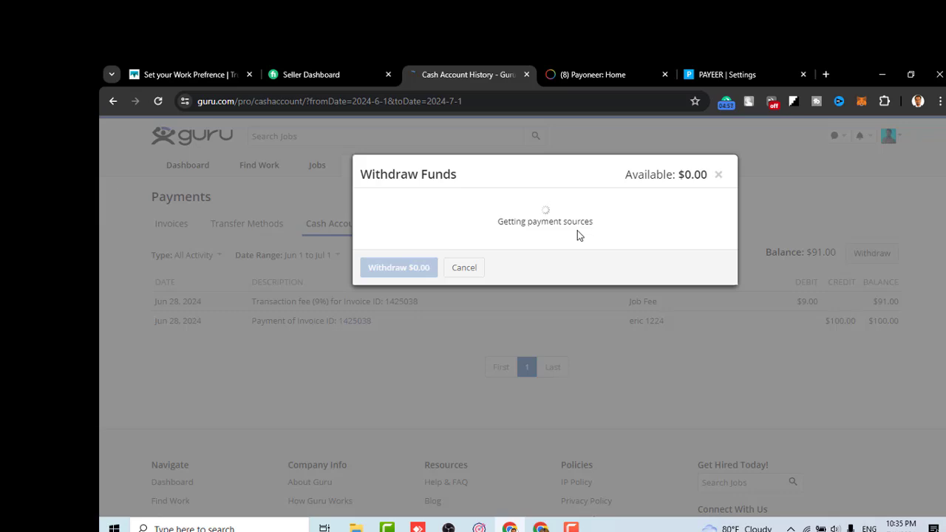
click(570, 527)
click(761, 259)
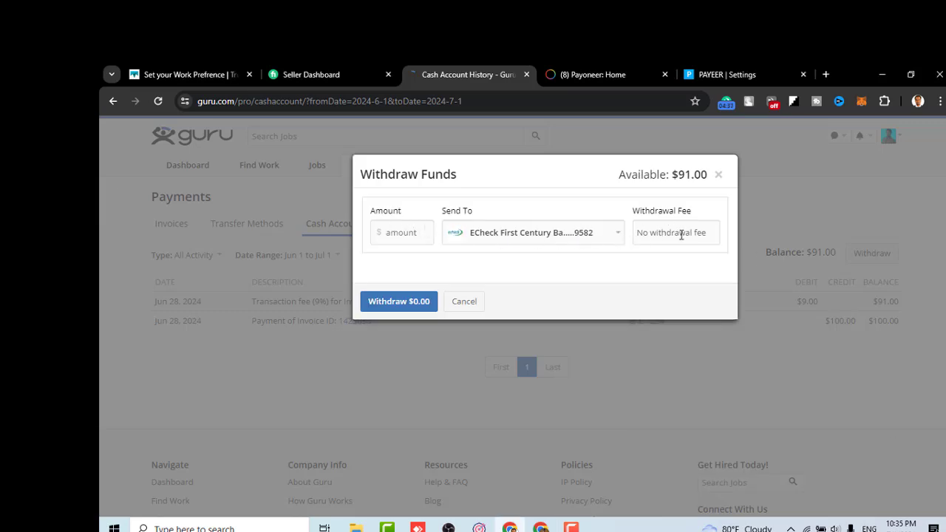
click(410, 236)
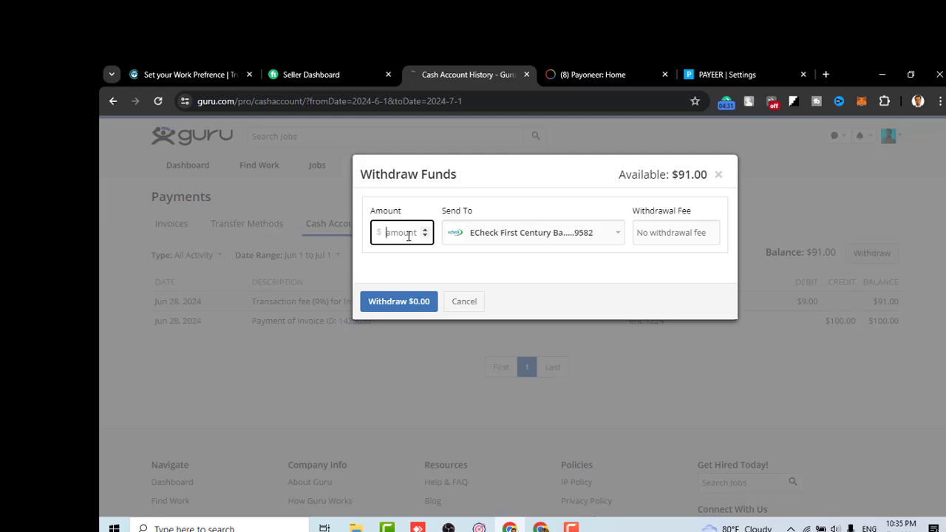
text(91)
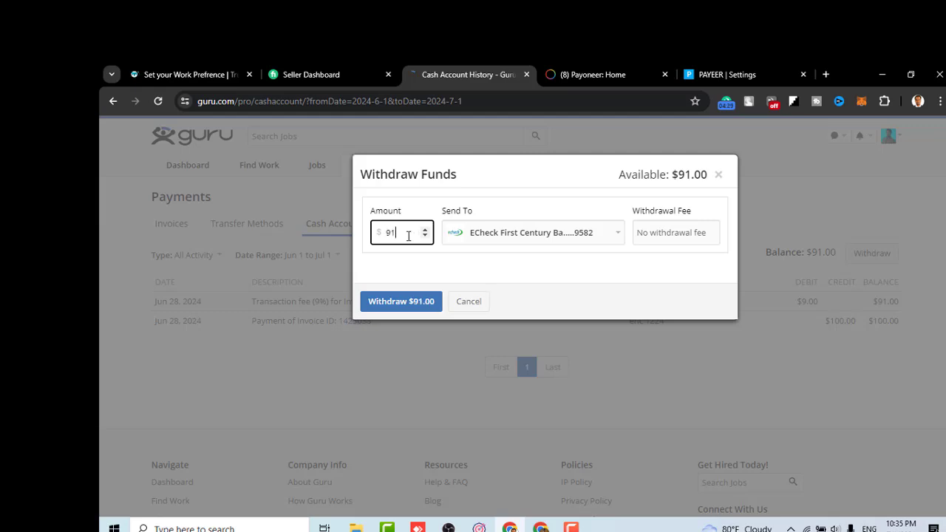
click(615, 236)
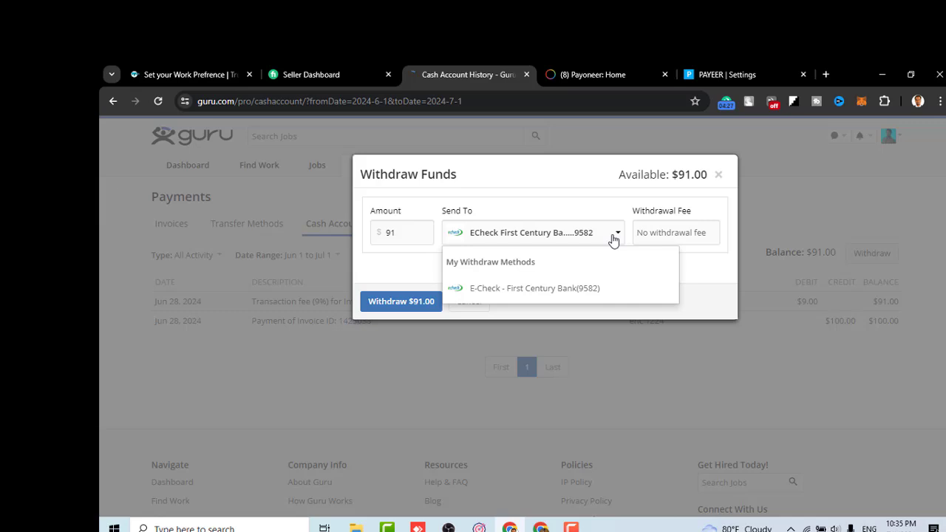
click(498, 288)
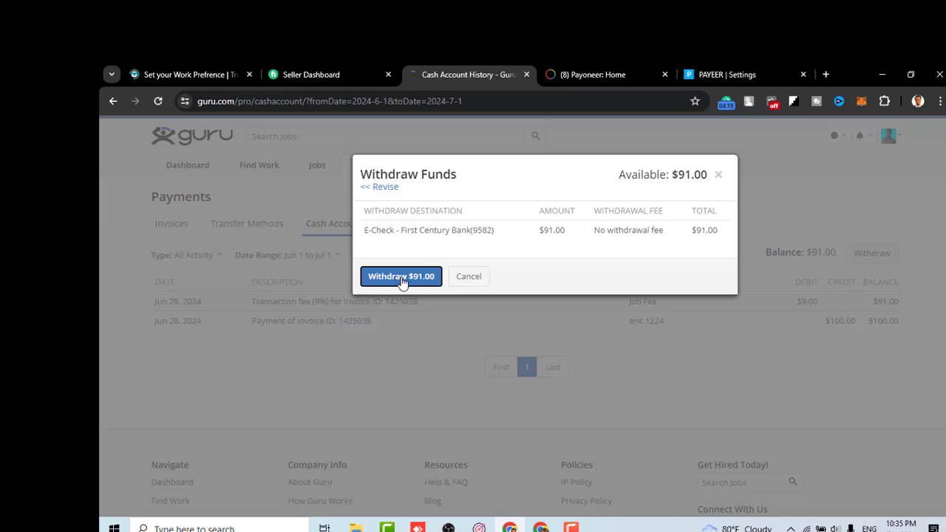
click(401, 276)
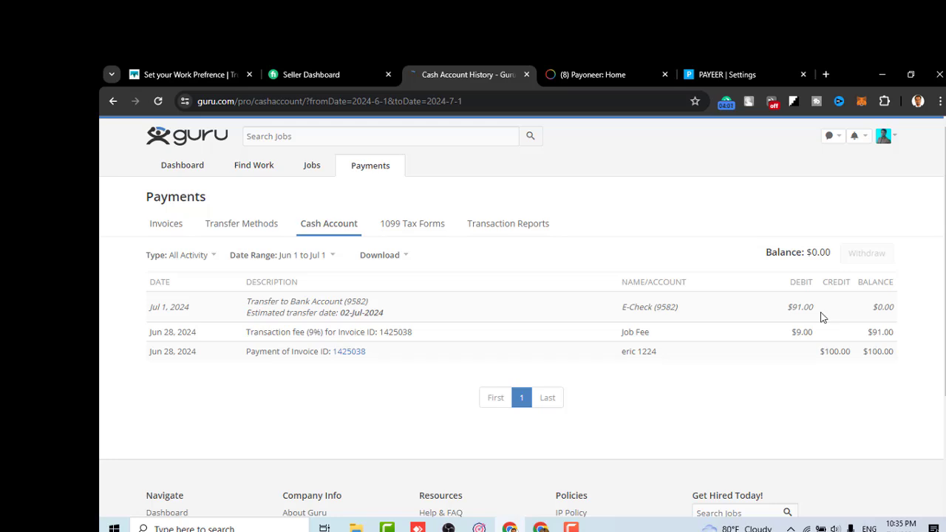
- Open the Guru Dashboard and review the cash account balance, current jobs and invoices
click(190, 172)
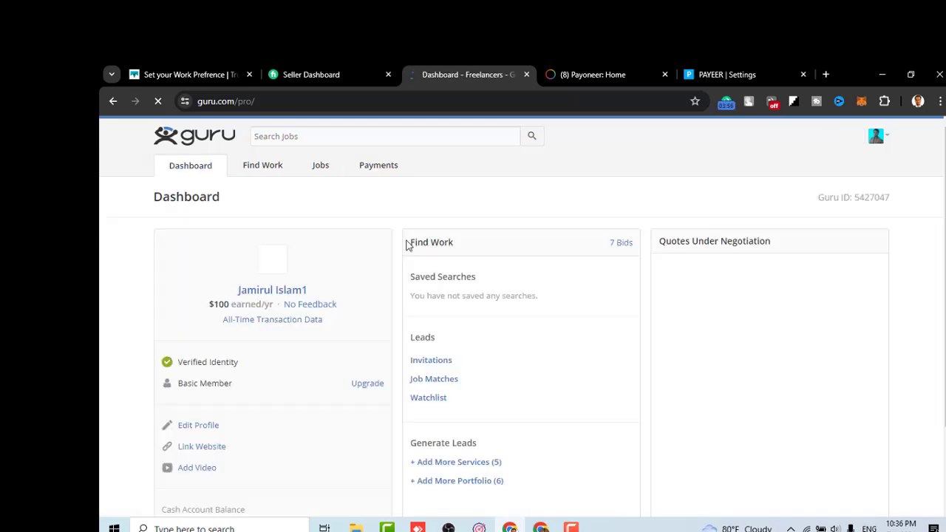
scroll(429, 248, down, 3)
scroll(247, 345, up, 1)
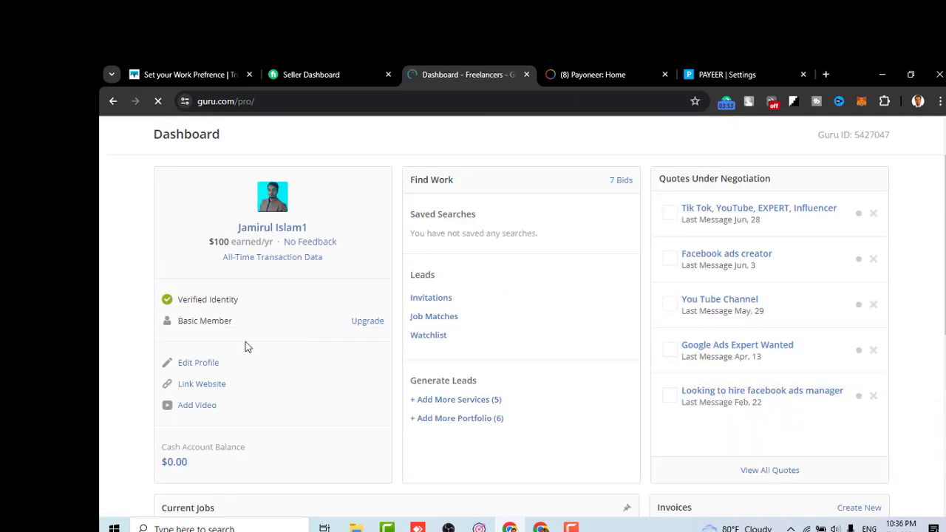
scroll(222, 397, down, 2)
scroll(222, 398, down, 2)
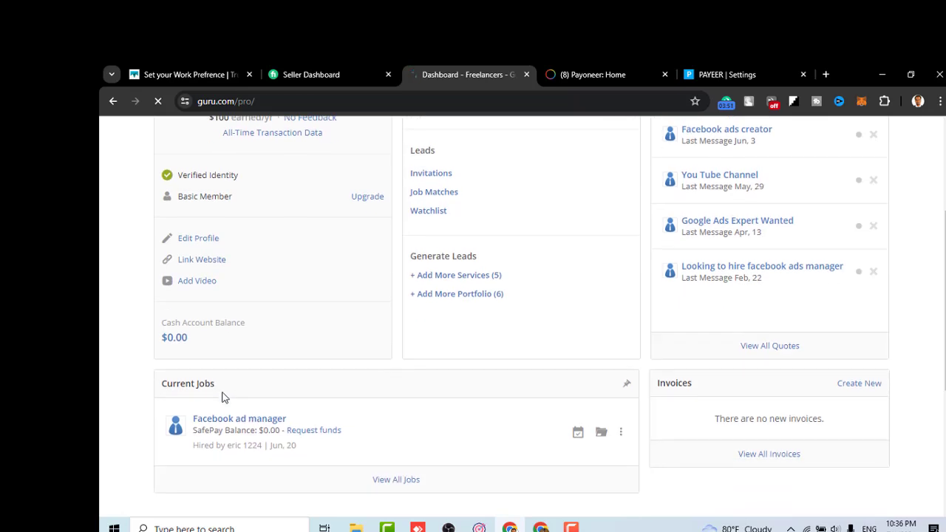
scroll(695, 353, up, 3)
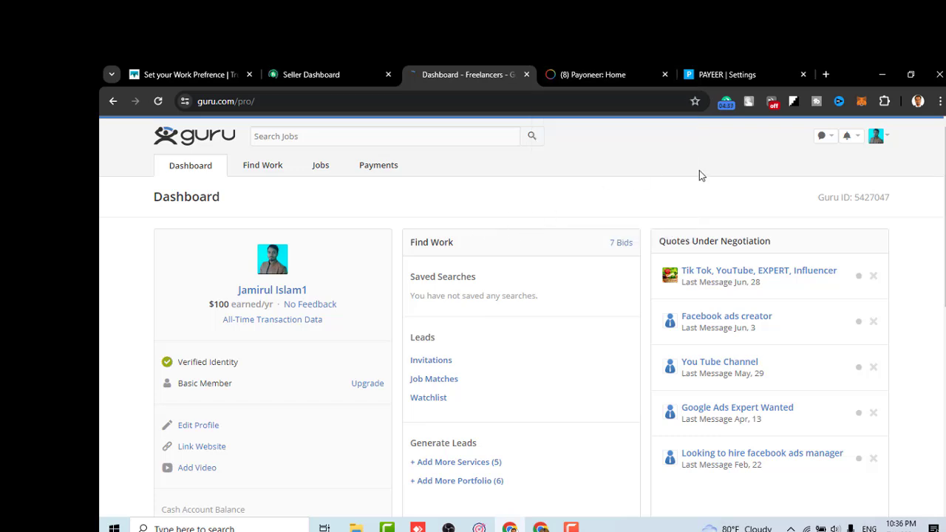
click(583, 520)
click(936, 467)
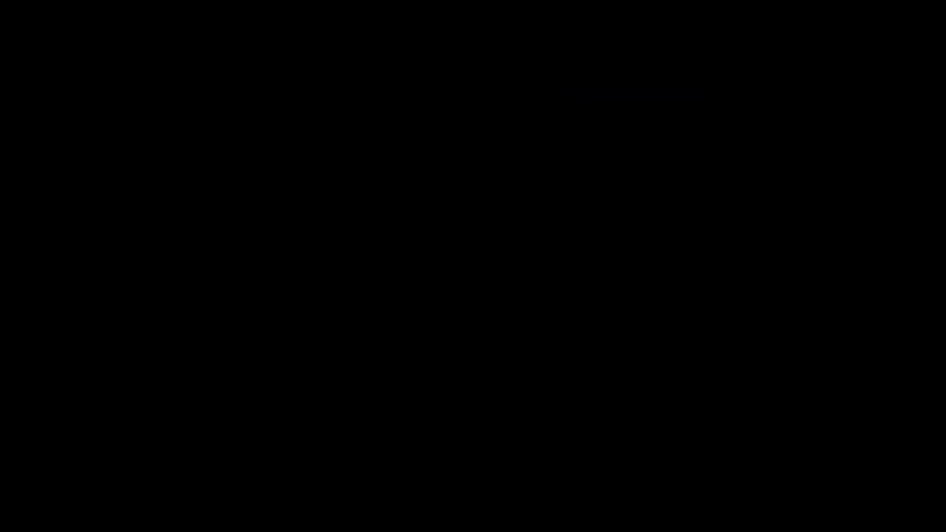